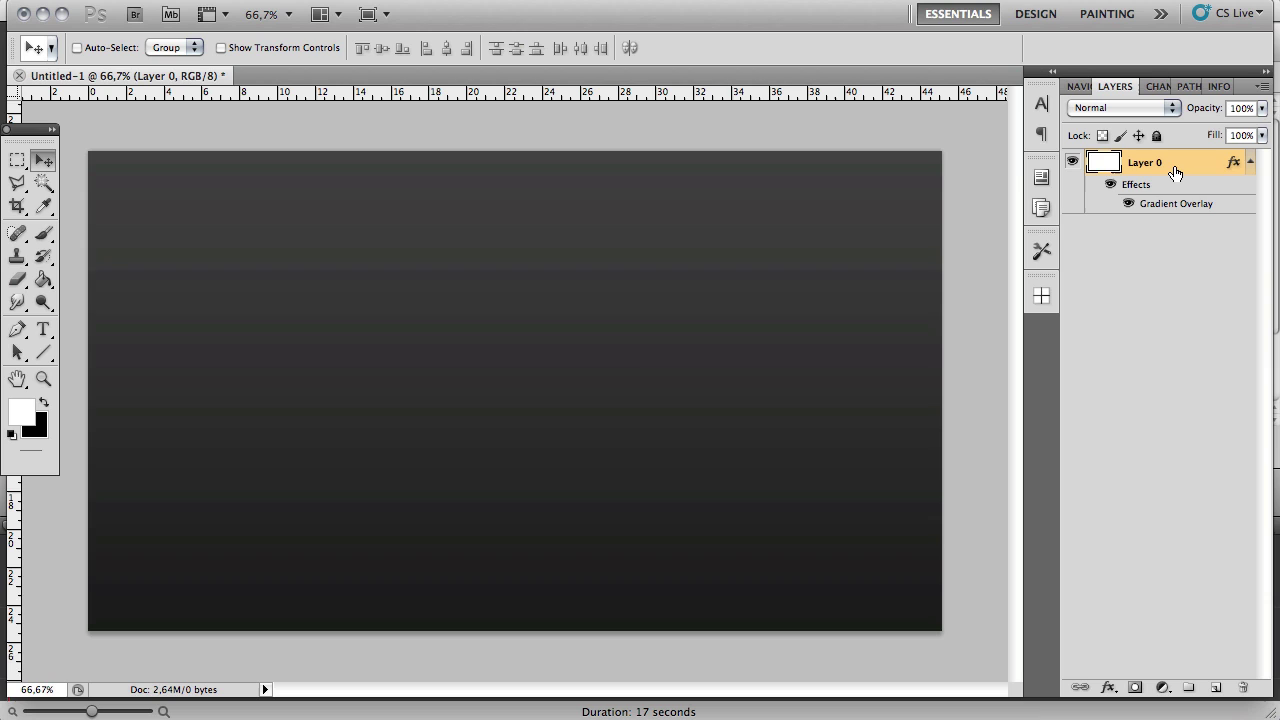
Type the white word TUTORIAL in Face Off M54 at 150 pt.
{"action": "left_click", "coordinate": [43, 329]}
{"action": "left_click", "coordinate": [471, 345]}
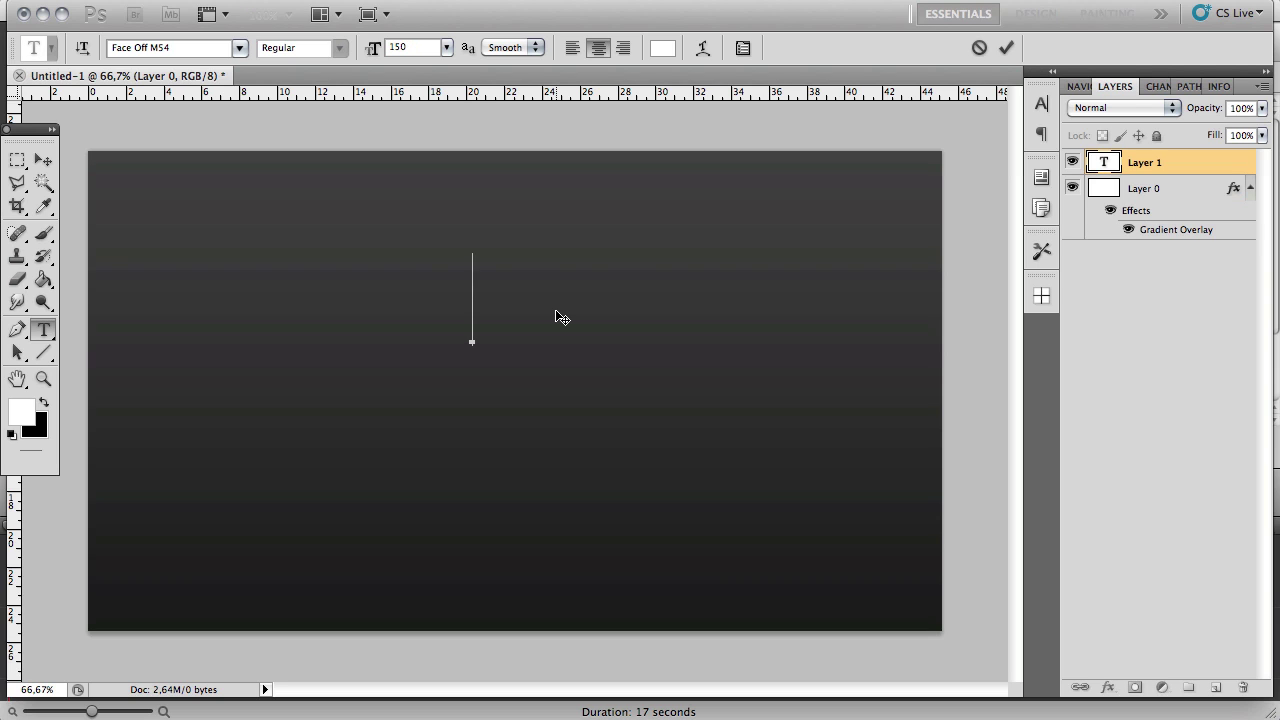
{"action": "type", "text": "TUTORIAL"}
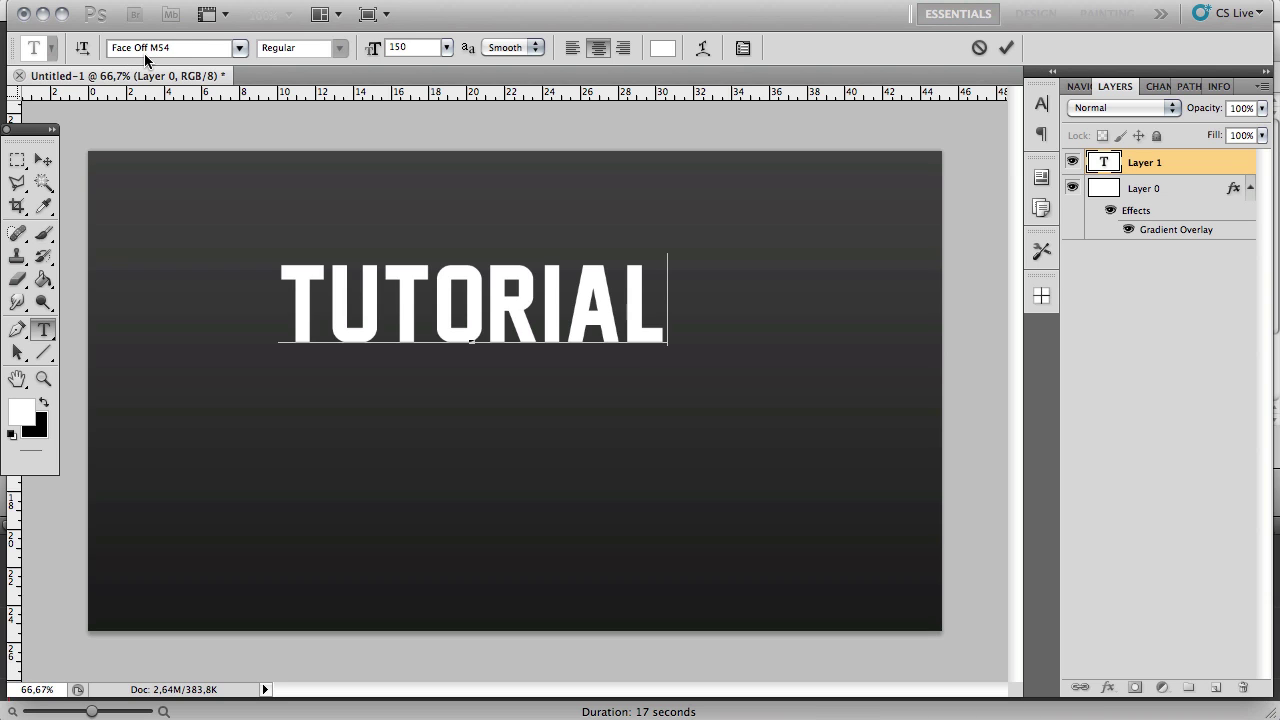
Centre the TUTORIAL text on the dark background and scale it up proportionally.
{"action": "left_click", "coordinate": [43, 160]}
{"action": "left_click_drag", "start_coordinate": [371, 229], "coordinate": [411, 292]}
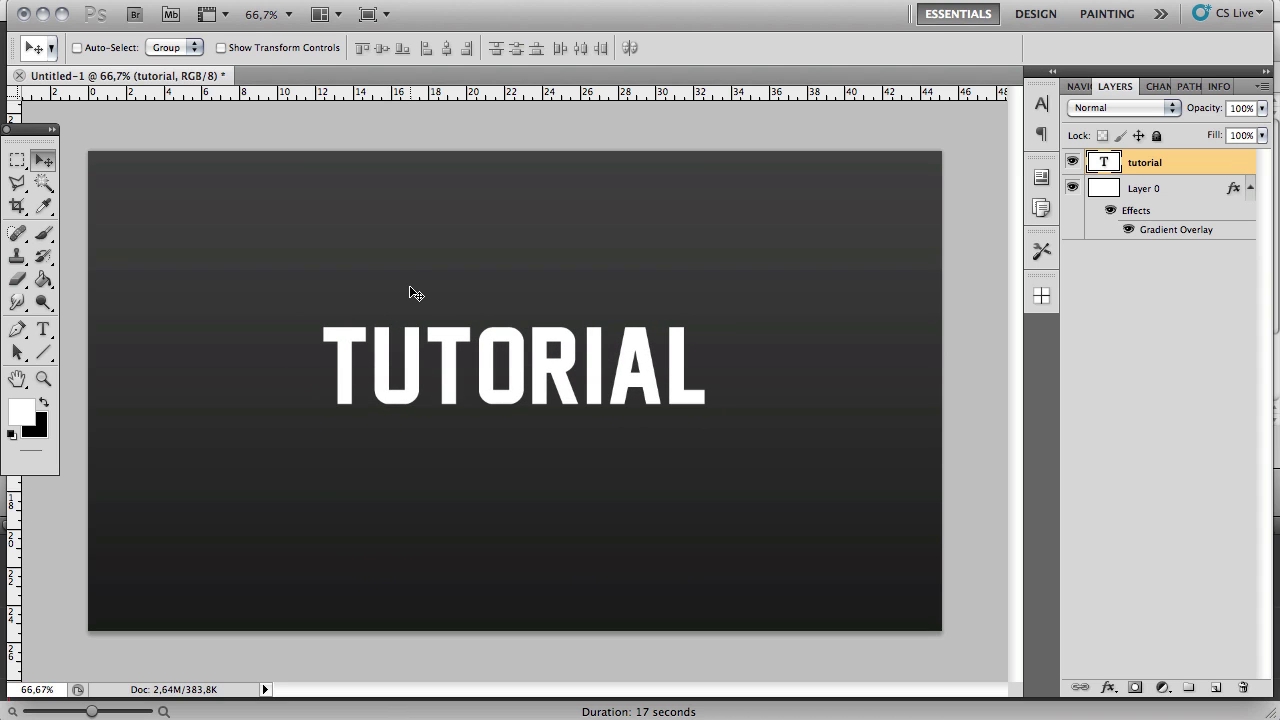
{"action": "key", "text": "ctrl+t"}
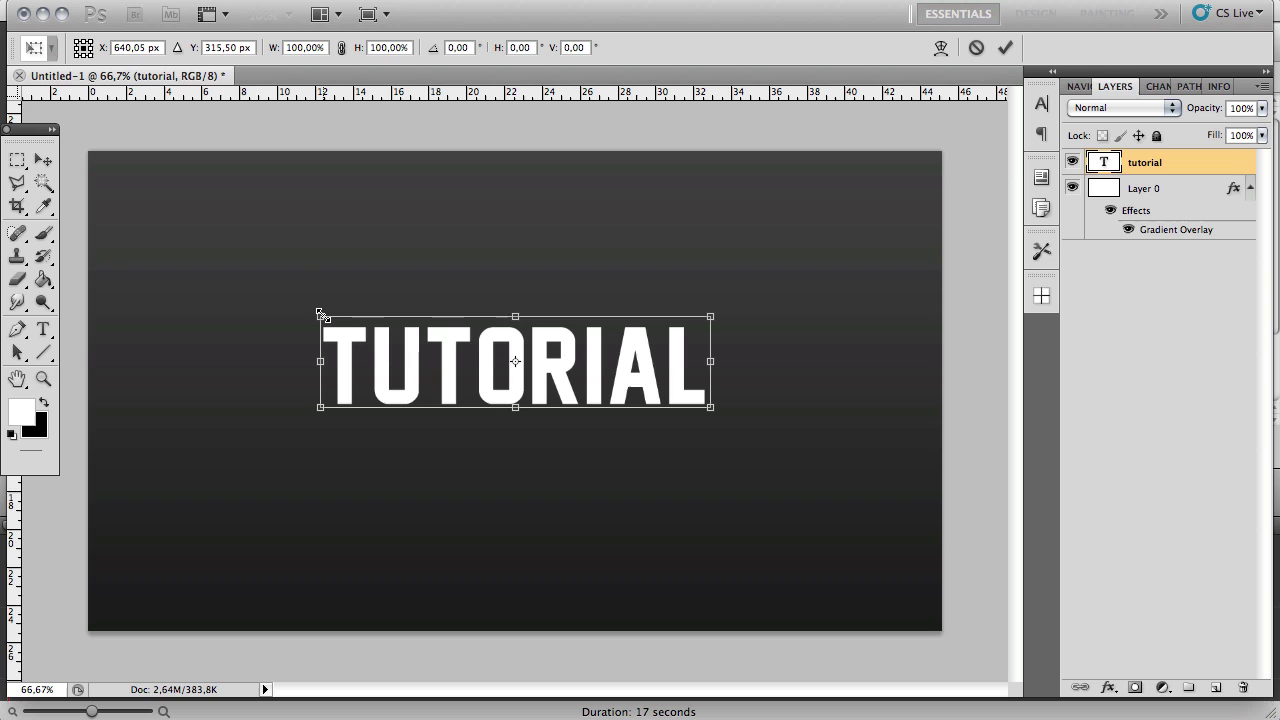
{"action": "left_click_drag", "start_coordinate": [320, 314], "coordinate": [276, 292]}
{"action": "key", "text": "Return"}
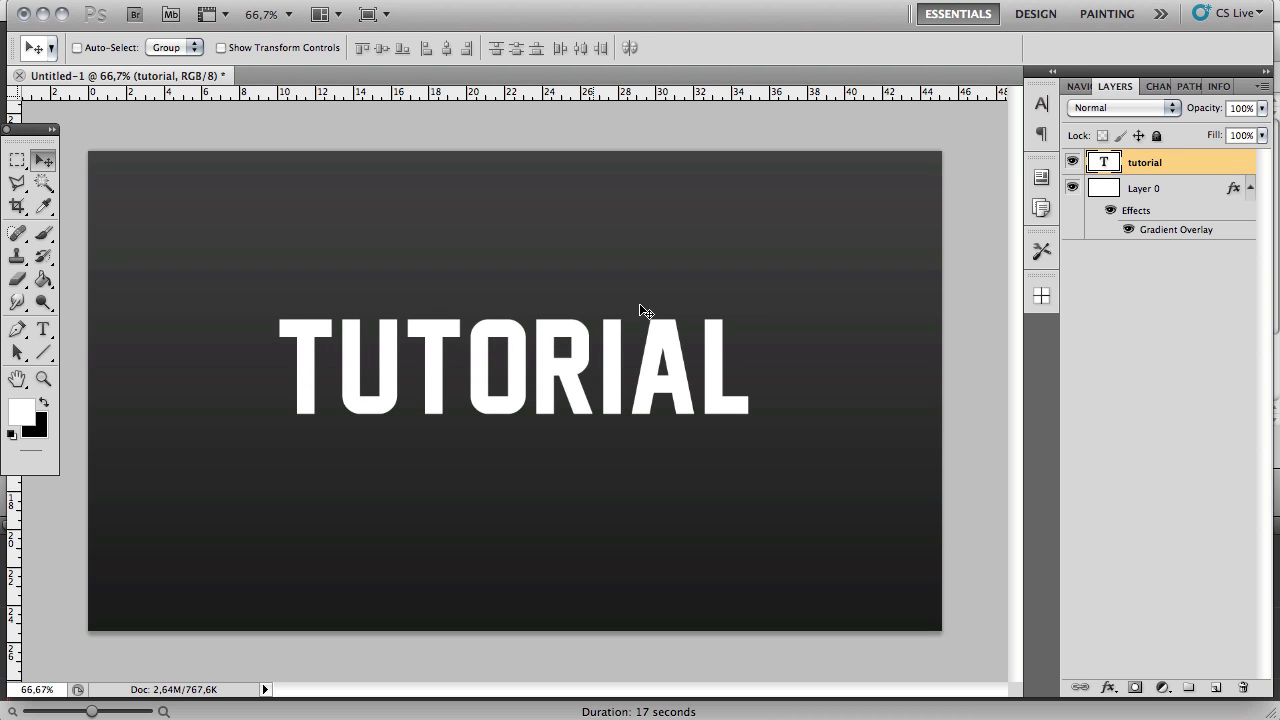
Give the tutorial layer a linear black-to-white Gradient Overlay at 90° with 51% opacity.
{"action": "double_click", "coordinate": [1211, 168]}
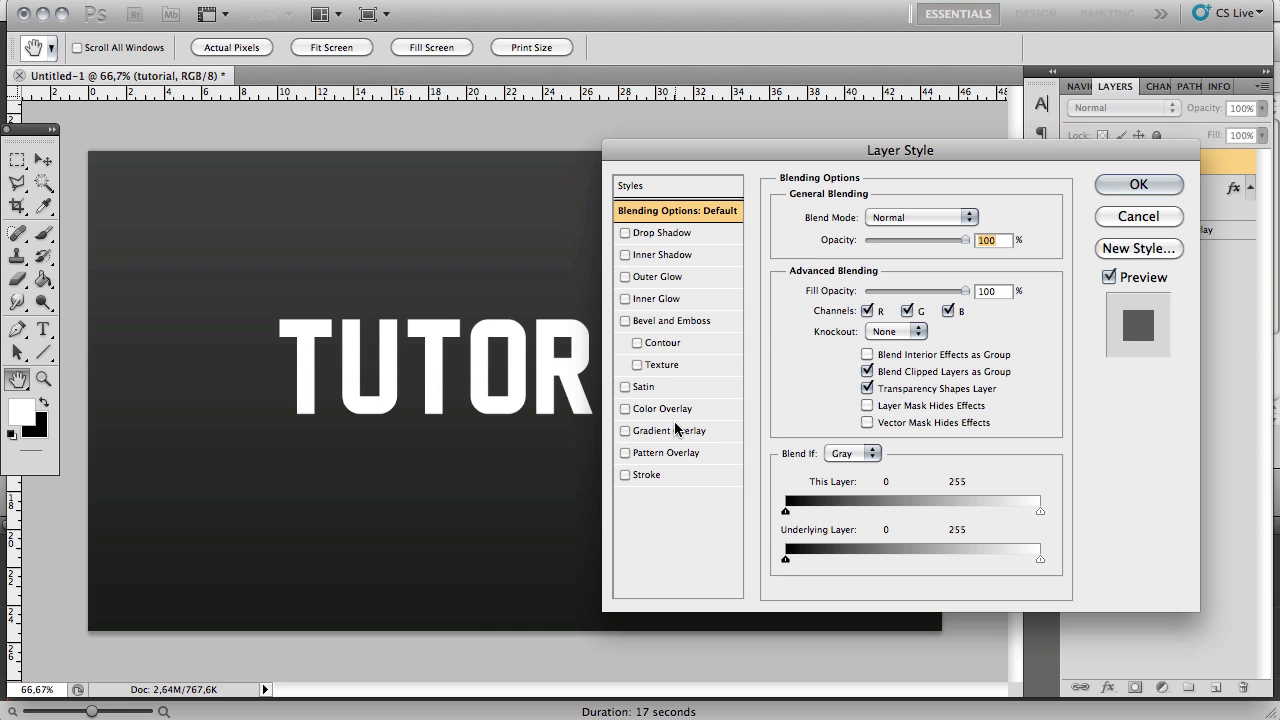
{"action": "left_click", "coordinate": [675, 430]}
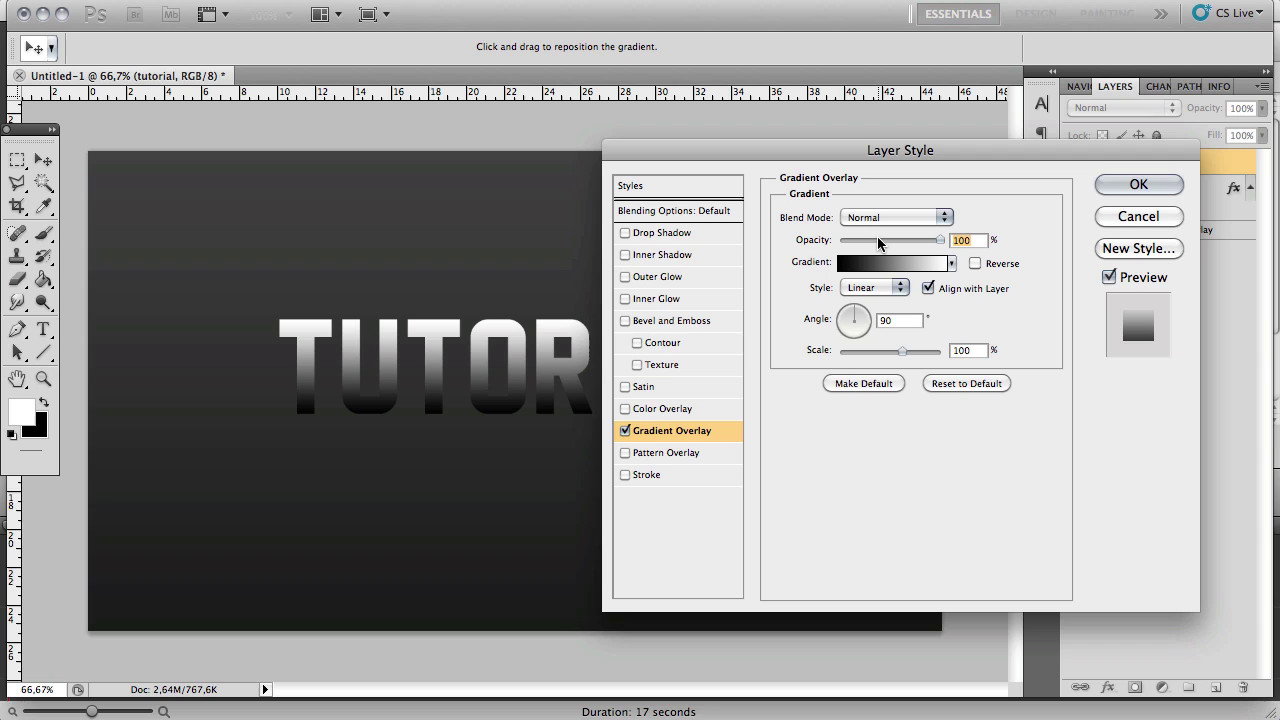
{"action": "left_click_drag", "start_coordinate": [878, 243], "coordinate": [892, 246]}
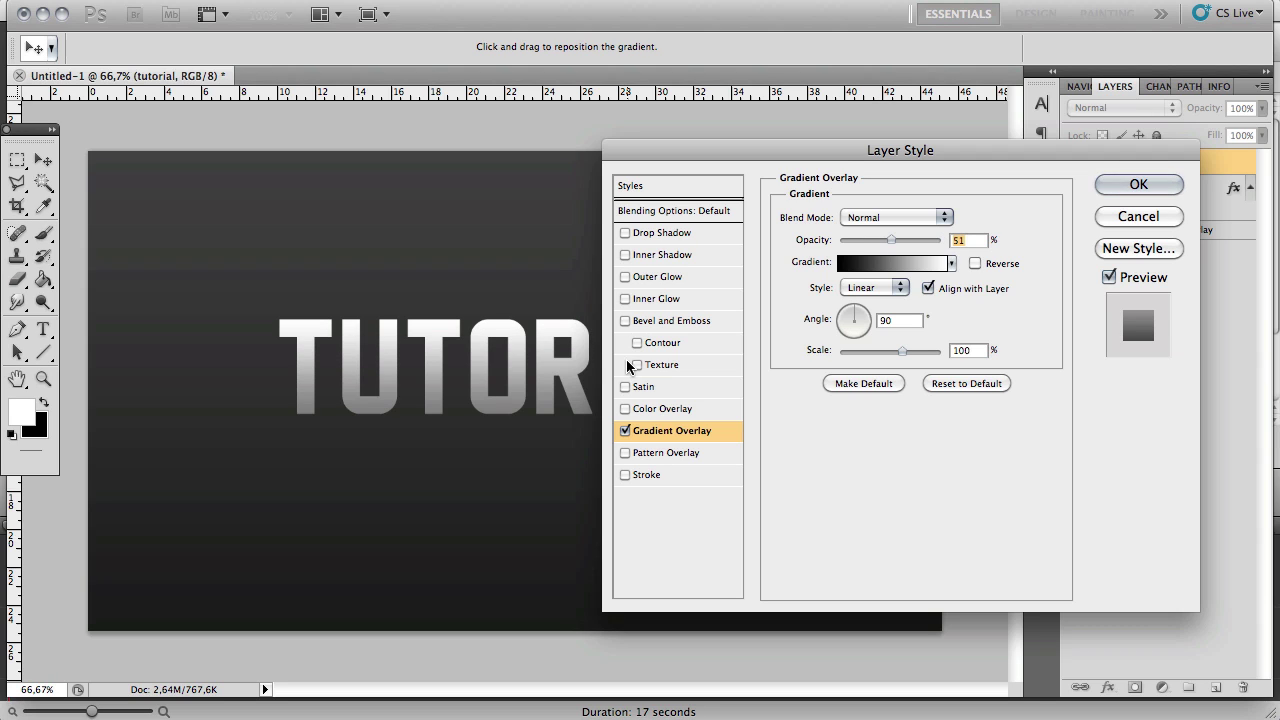
Add a white (ffffff) Inner Glow, 10 px size at 45% opacity, and apply the layer styles.
{"action": "left_click", "coordinate": [665, 300]}
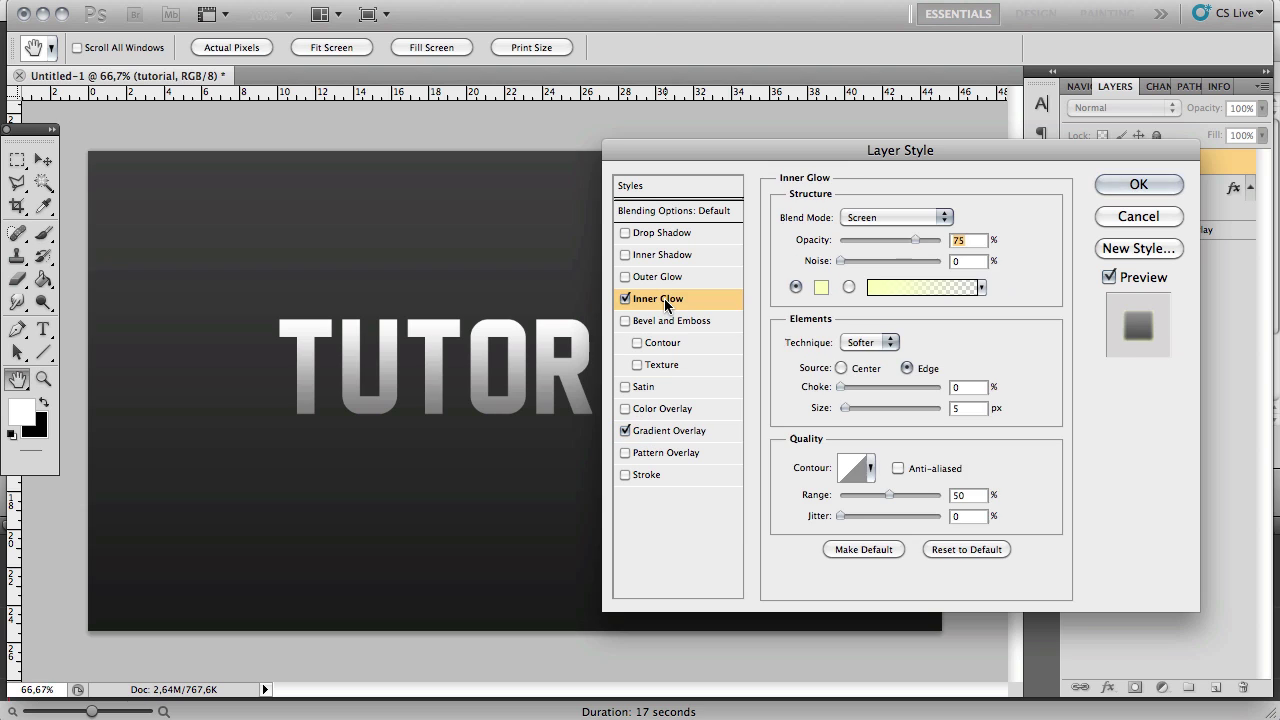
{"action": "left_click", "coordinate": [820, 289]}
{"action": "left_click", "coordinate": [741, 188]}
{"action": "left_click", "coordinate": [607, 53]}
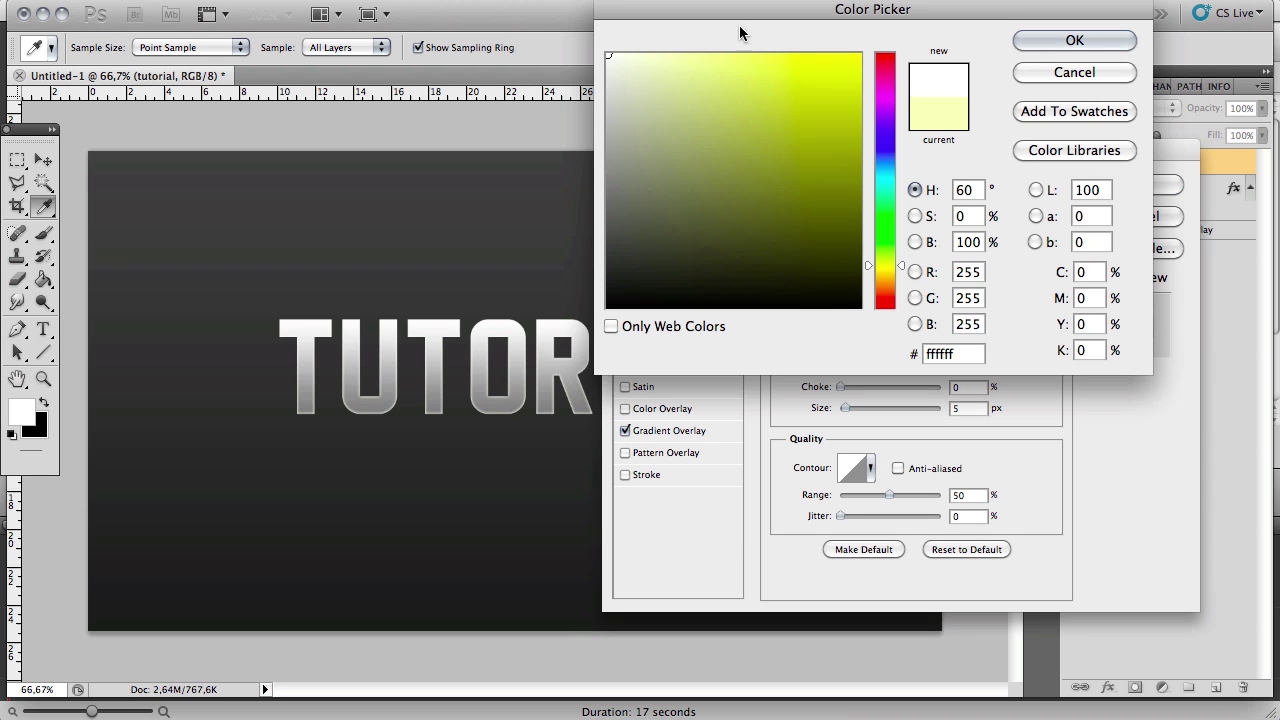
{"action": "left_click", "coordinate": [1072, 41]}
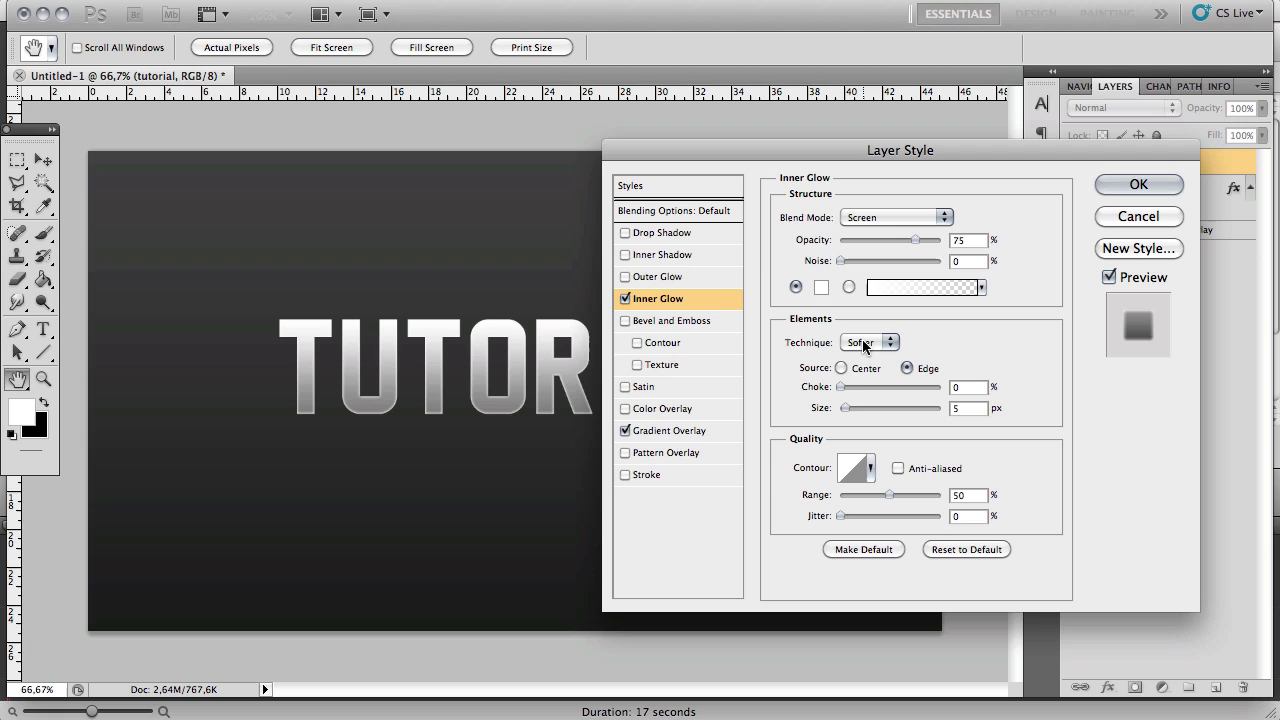
{"action": "left_click_drag", "start_coordinate": [845, 409], "coordinate": [849, 413]}
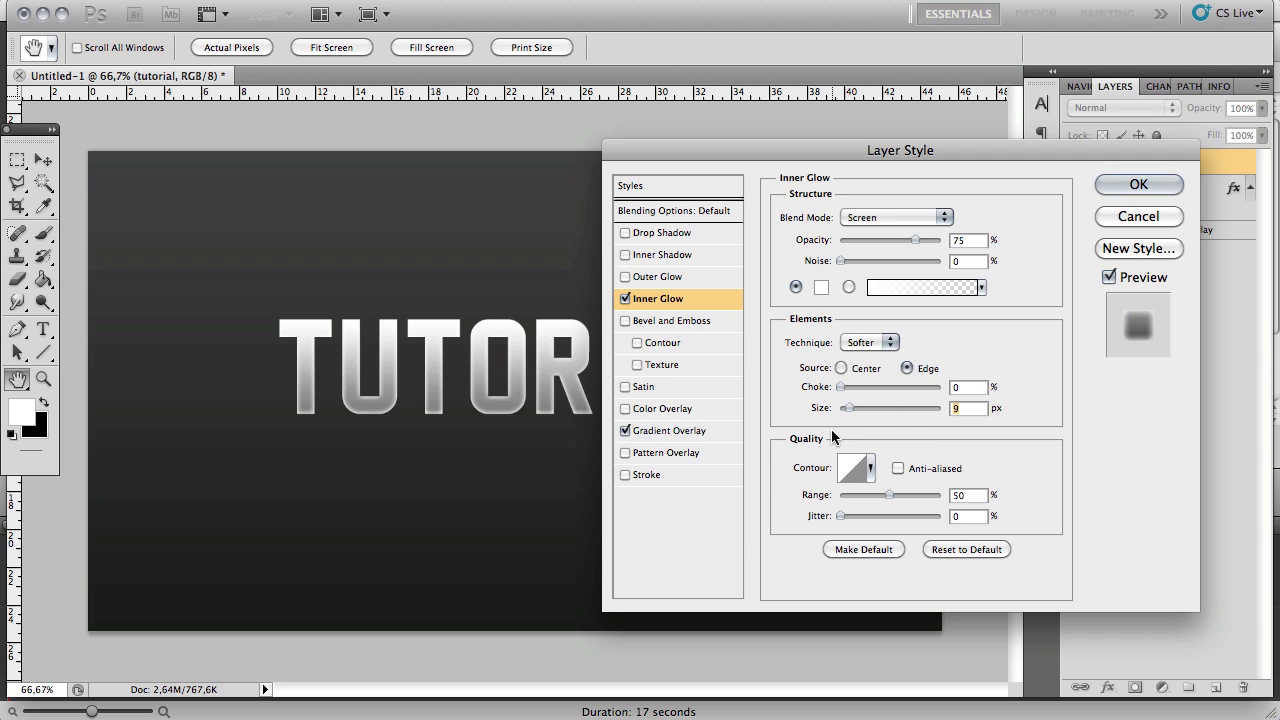
{"action": "left_click_drag", "start_coordinate": [847, 409], "coordinate": [849, 408]}
{"action": "left_click_drag", "start_coordinate": [915, 240], "coordinate": [884, 240]}
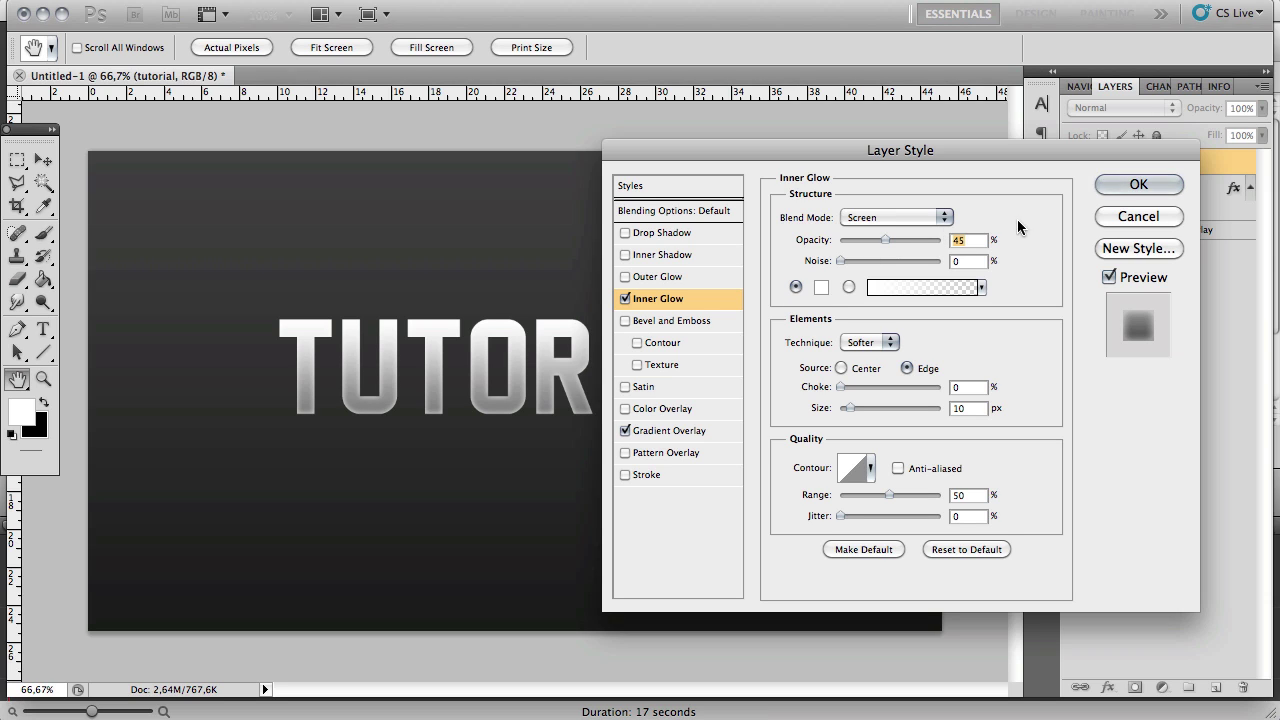
{"action": "left_click", "coordinate": [1124, 188]}
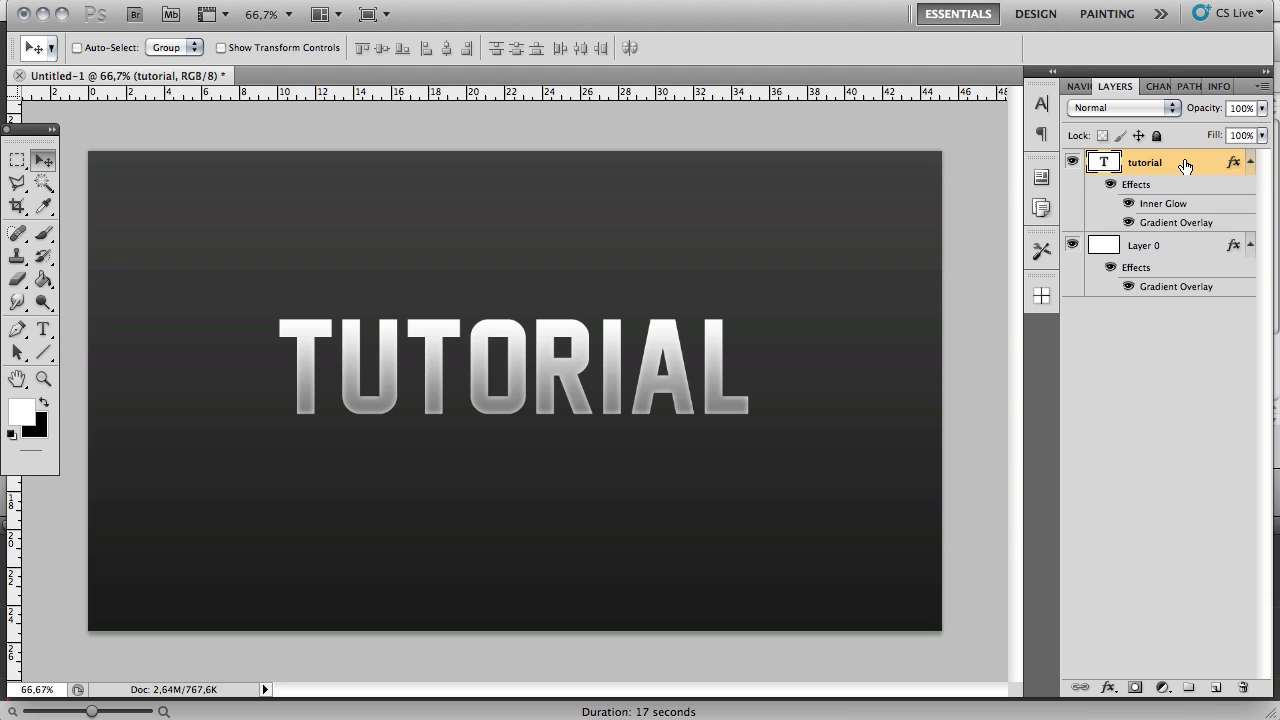
Convert the tutorial layer to a Smart Object, then rasterize it into a pixel layer.
{"action": "right_click", "coordinate": [1184, 163]}
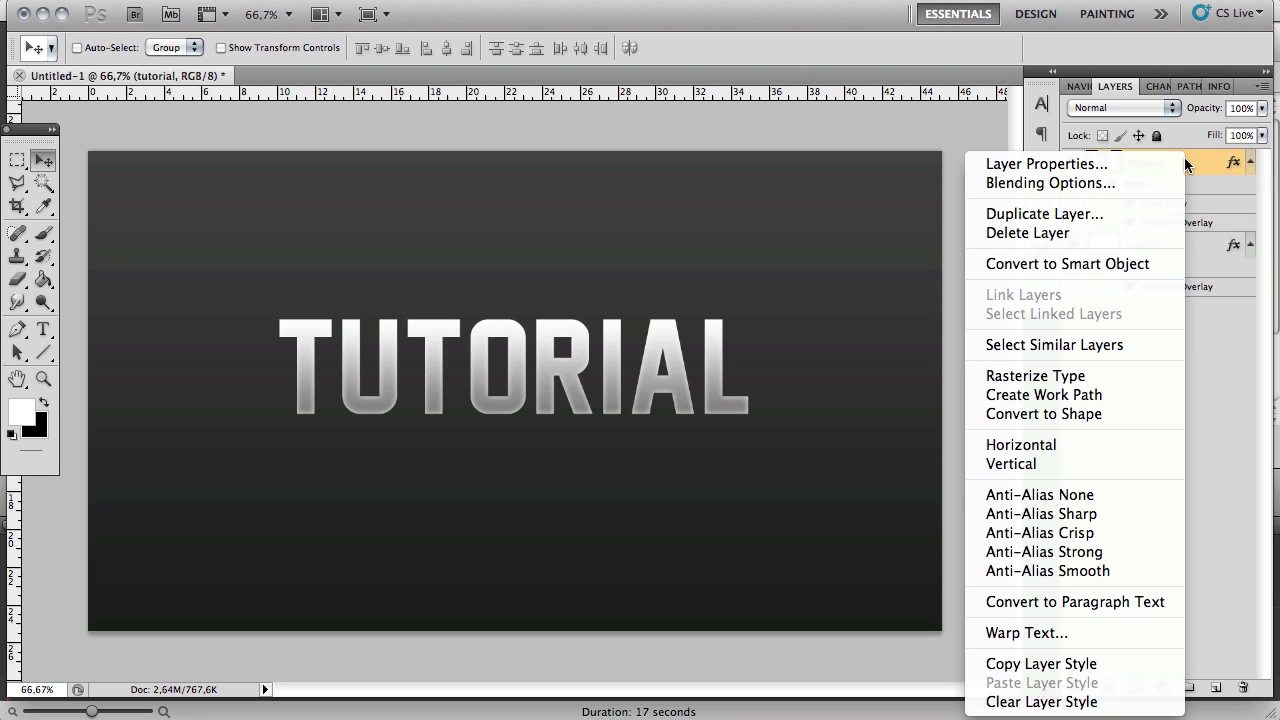
{"action": "left_click", "coordinate": [1112, 265]}
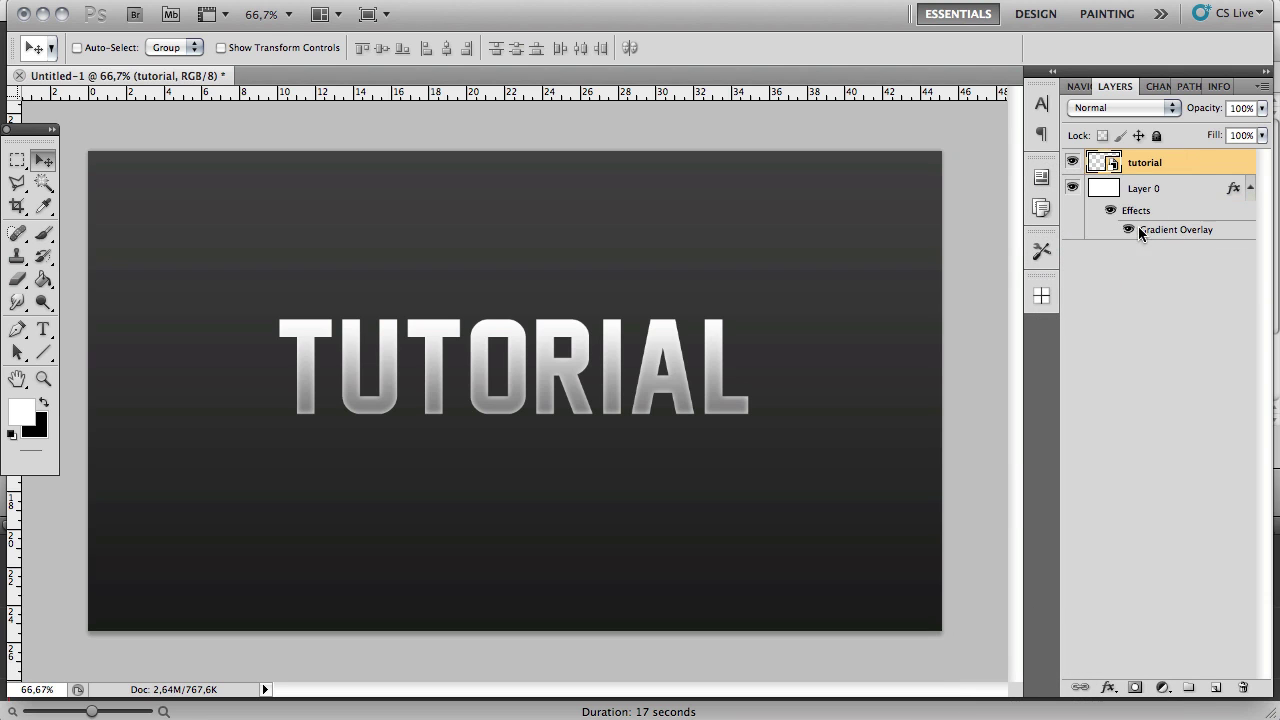
{"action": "right_click", "coordinate": [1192, 163]}
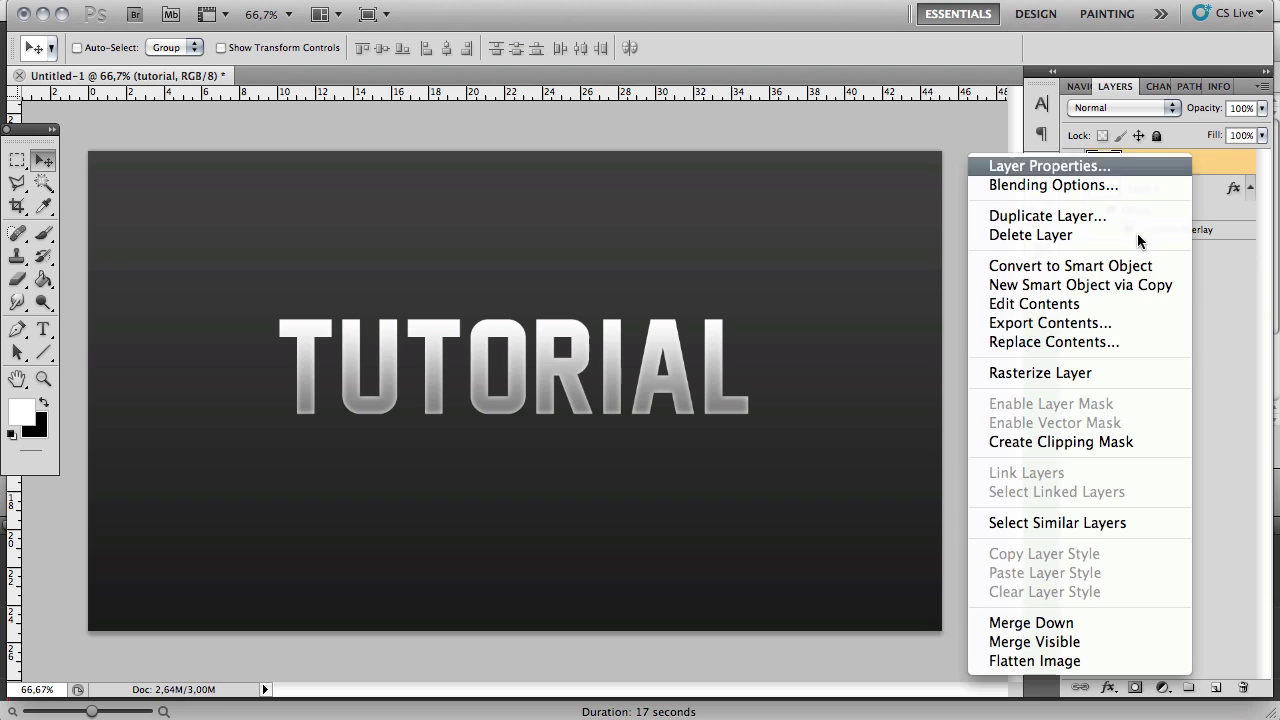
{"action": "left_click", "coordinate": [1077, 373]}
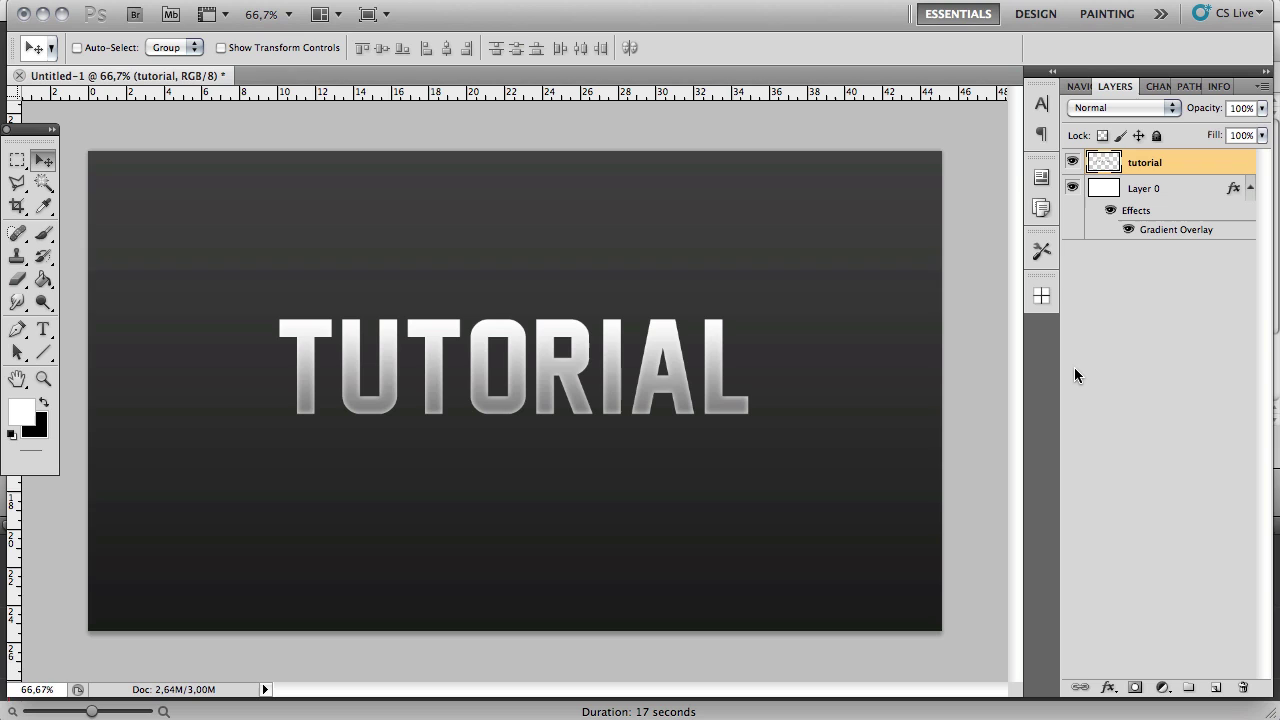
Apply a perspective transform that pulls the top of the TUTORIAL lettering inward.
{"action": "key", "text": "ctrl+t"}
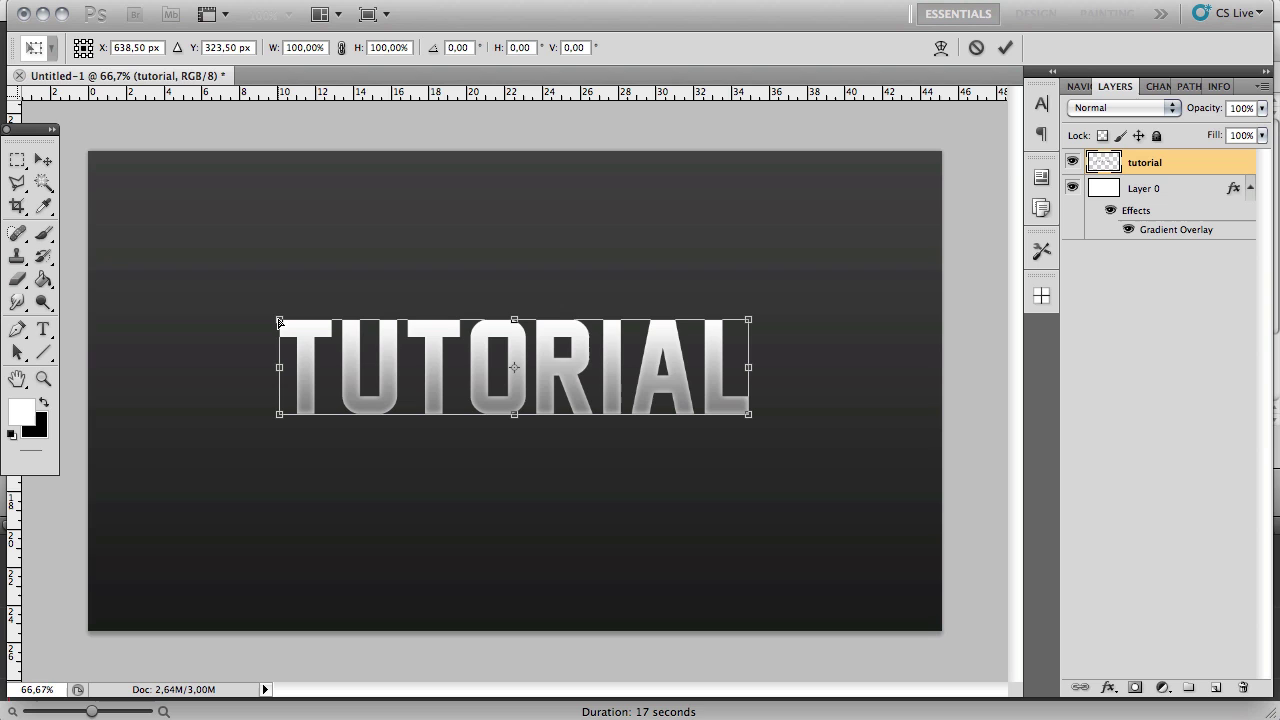
{"action": "left_click_drag", "start_coordinate": [279, 319], "coordinate": [328, 326]}
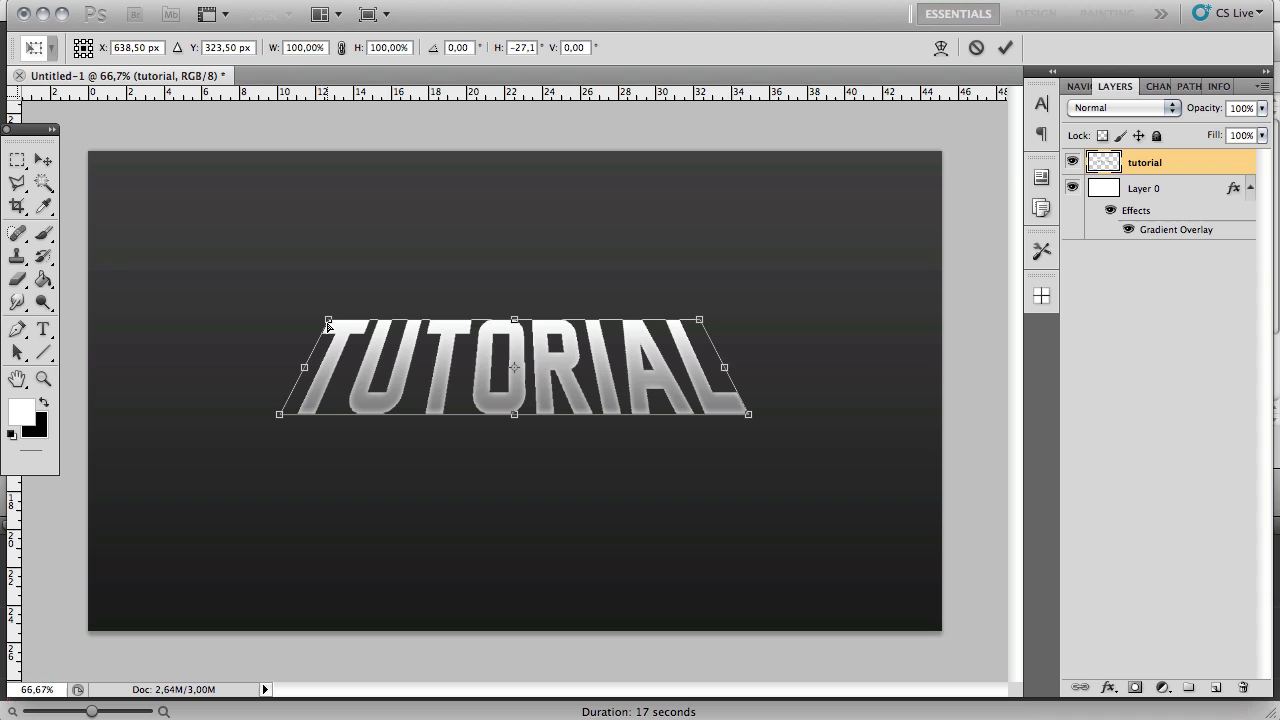
{"action": "key", "text": "Return"}
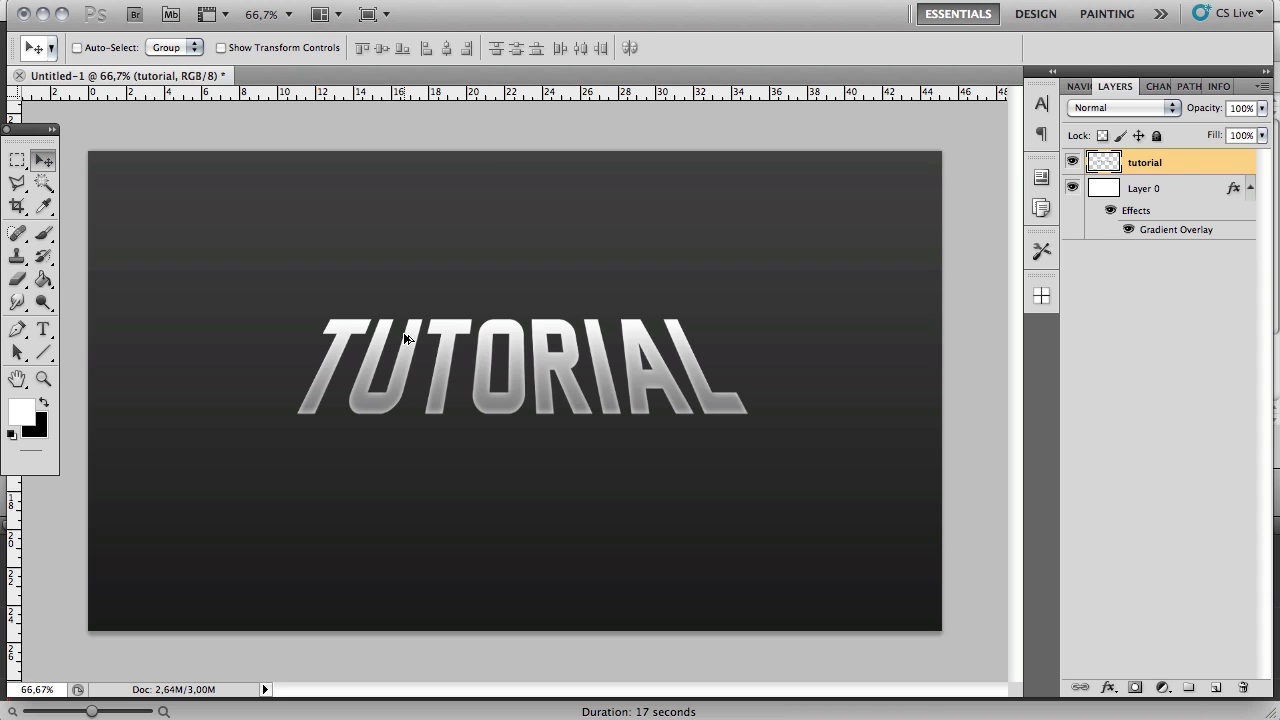
Duplicate and nudge the text layer repeatedly, building copies up to tutorial copy 16.
{"action": "key", "text": "alt+Up"}
{"action": "key", "text": "alt+Up"}
{"action": "key", "text": "alt+Up"}
{"action": "key", "text": "alt+Up"}
{"action": "key", "text": "alt+Up"}
{"action": "key", "text": "alt+Up"}
{"action": "key", "text": "alt+Up"}
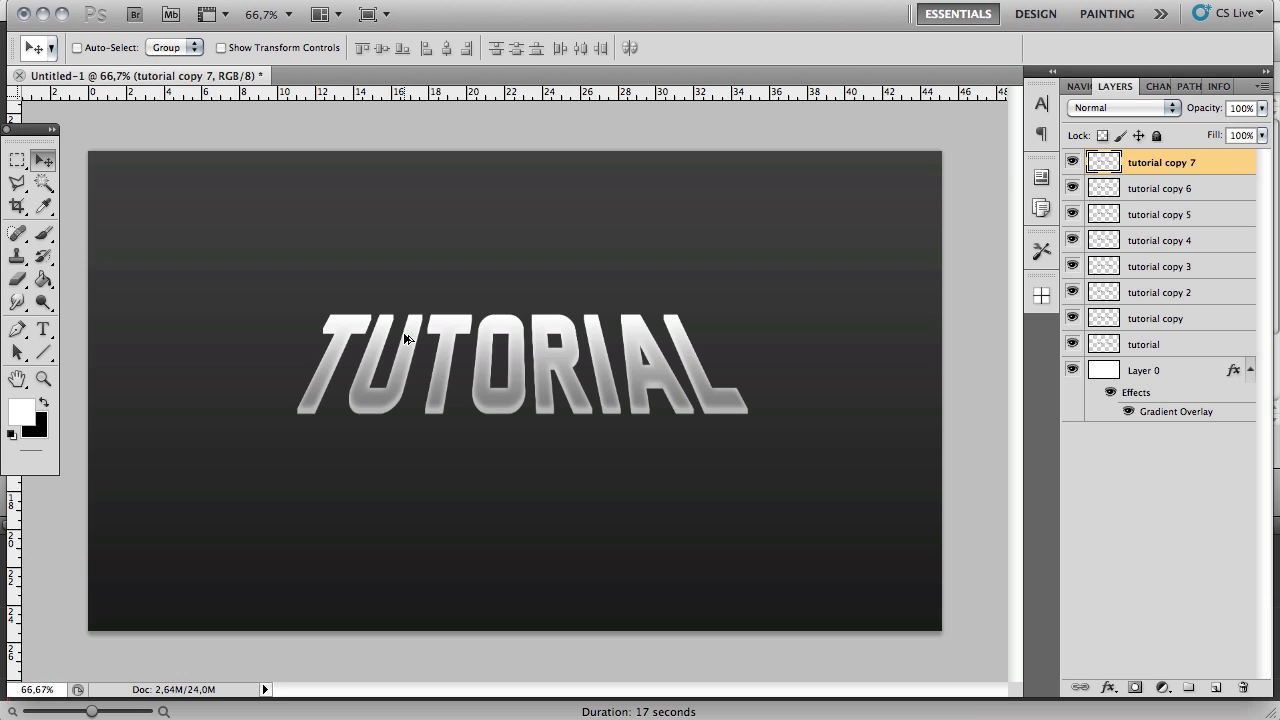
{"action": "key", "text": "ctrl+j"}
{"action": "key", "text": "ctrl+j"}
{"action": "key", "text": "ctrl+j"}
{"action": "key", "text": "ctrl+j"}
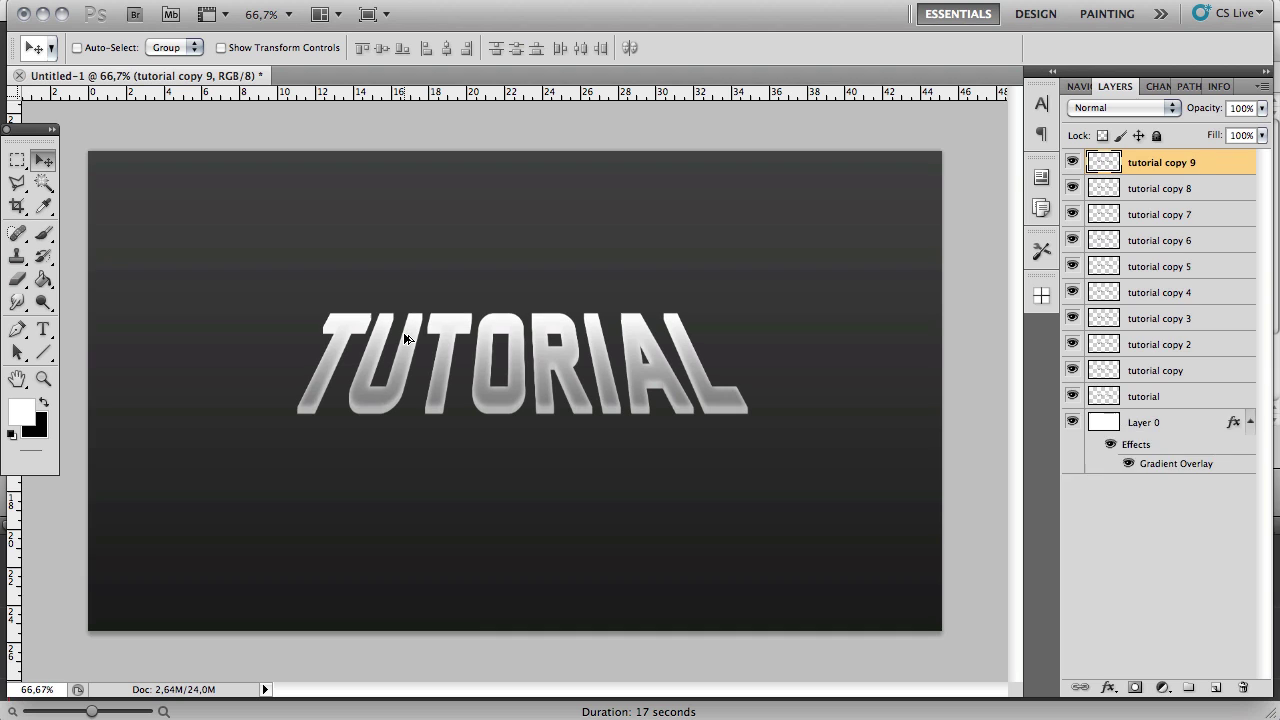
{"action": "key", "text": "ctrl+j"}
{"action": "key", "text": "ctrl+j"}
{"action": "key", "text": "ctrl+j"}
{"action": "key", "text": "ctrl+j"}
{"action": "key", "text": "ctrl+j"}
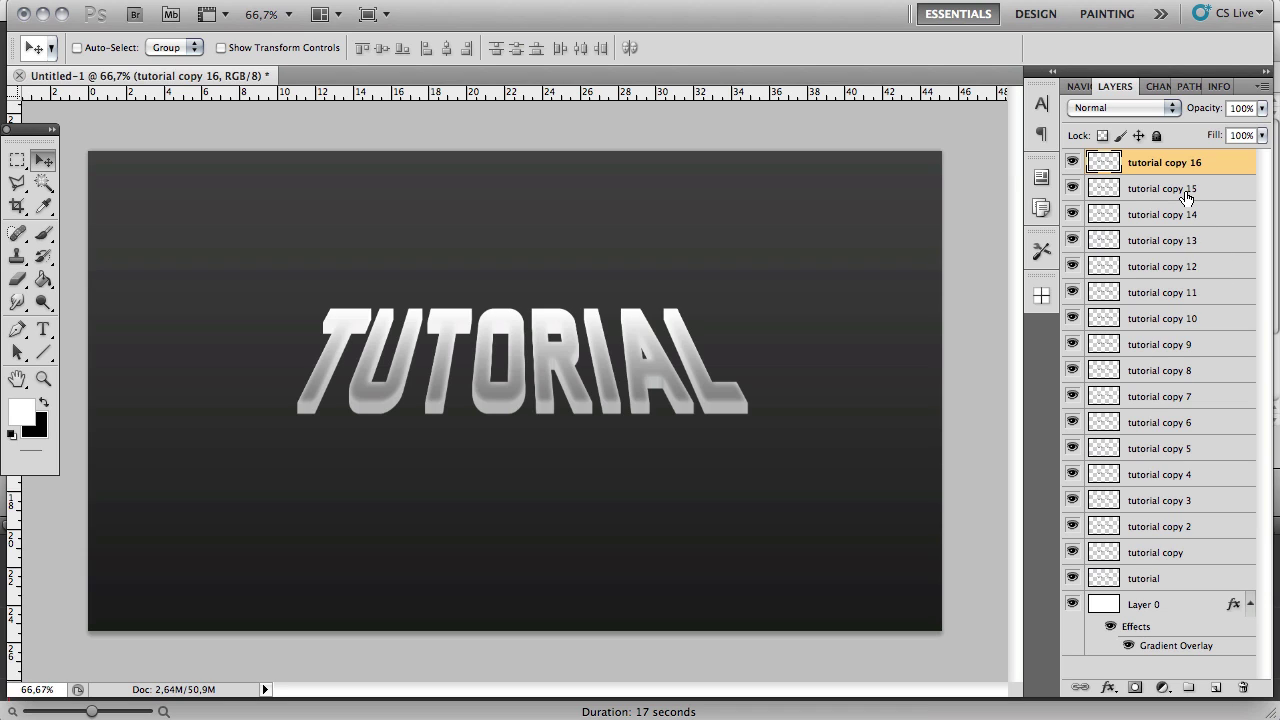
Merge the layers from tutorial copy 15 down to tutorial into a single layer.
{"action": "left_click", "coordinate": [1186, 197]}
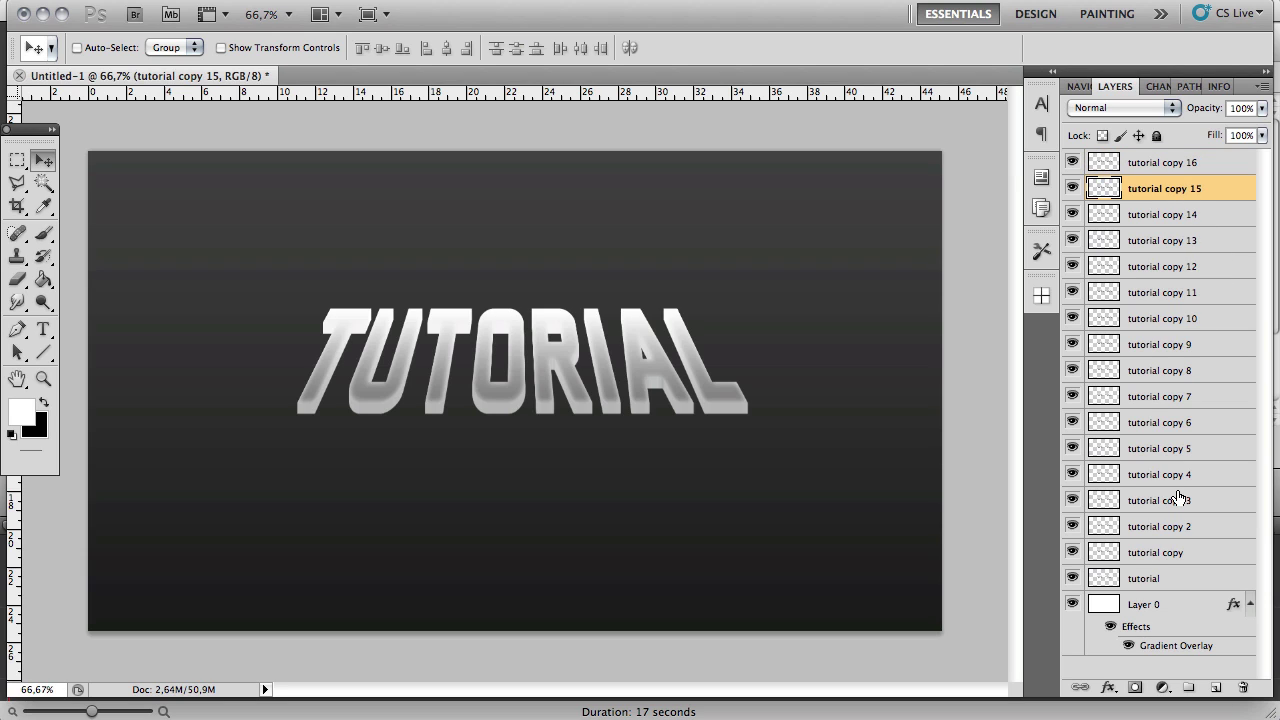
{"action": "left_click", "coordinate": [1169, 580], "text": "shift"}
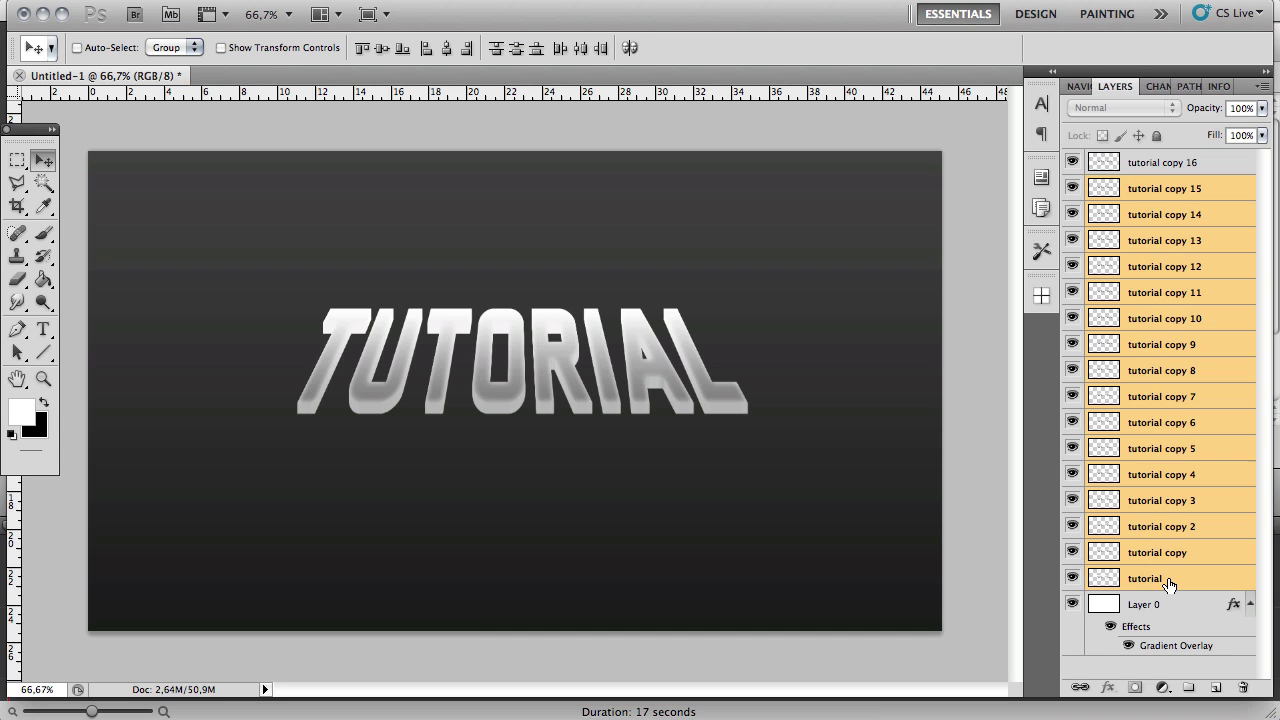
{"action": "right_click", "coordinate": [1209, 368]}
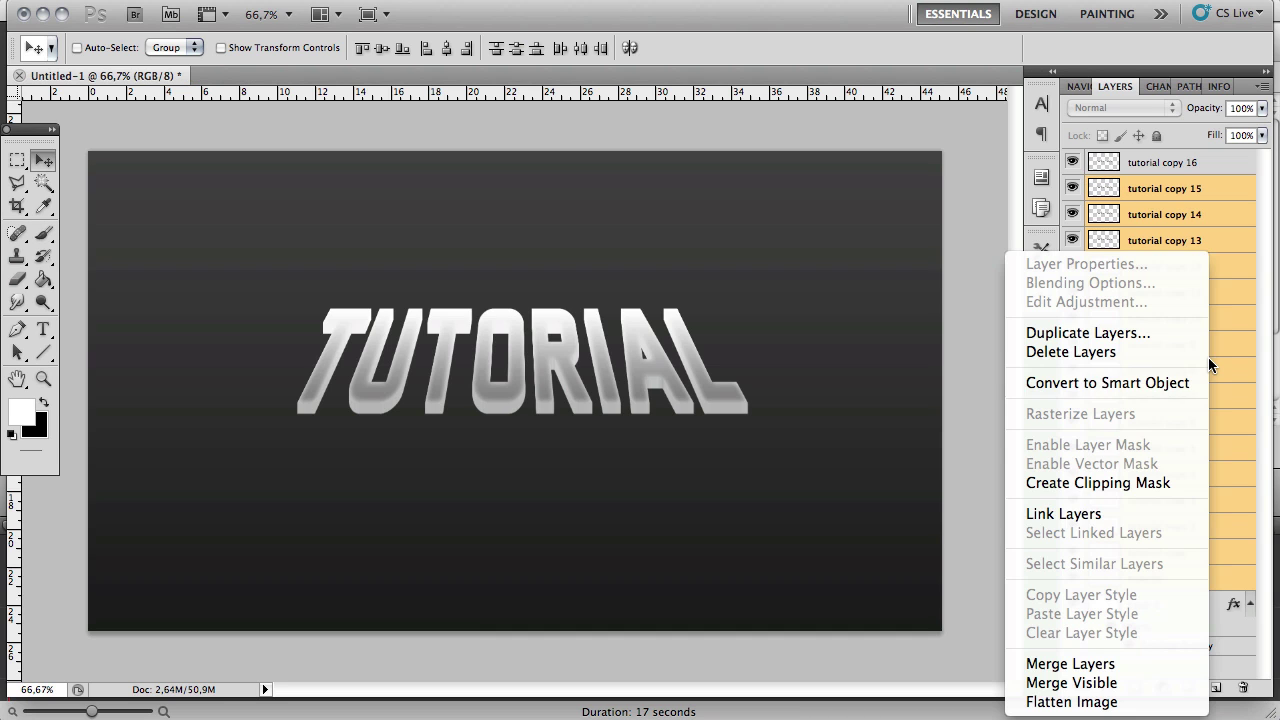
{"action": "left_click", "coordinate": [1082, 667]}
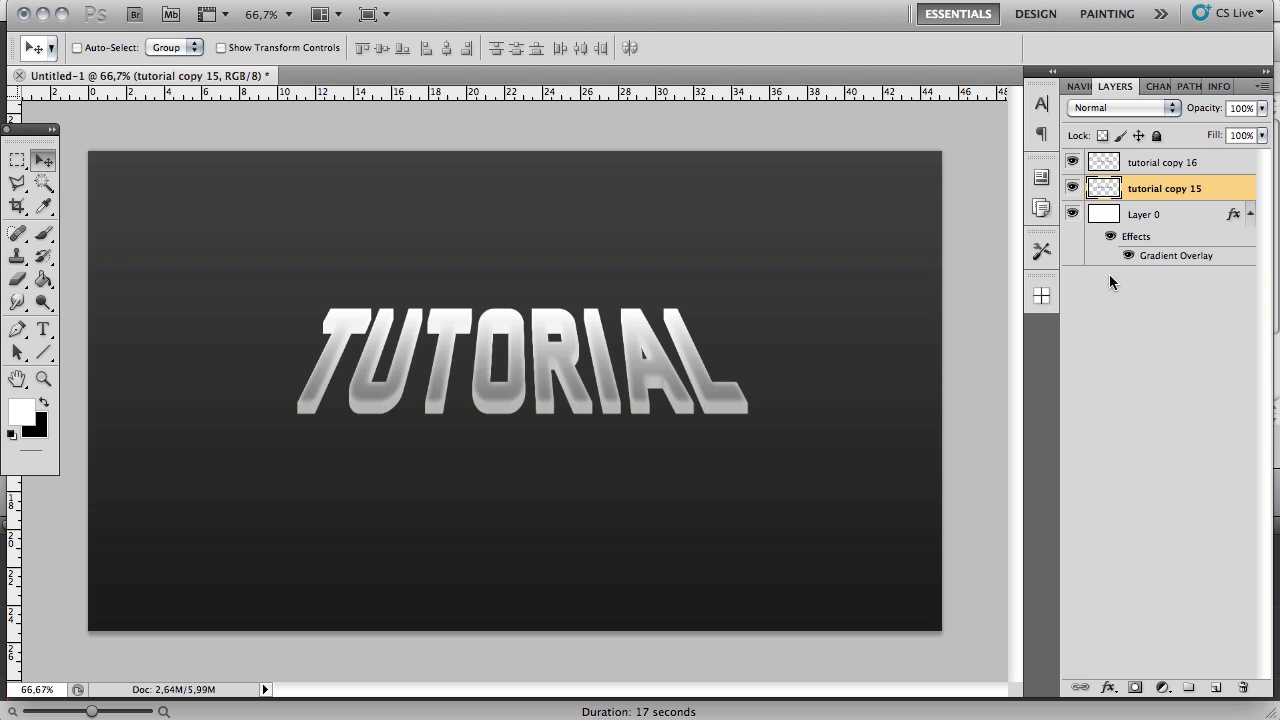
Toggle visibility of tutorial copy 16 and the merged layer to check the extrusion.
{"action": "left_click", "coordinate": [1072, 162]}
{"action": "left_click", "coordinate": [1072, 162]}
{"action": "left_click", "coordinate": [1072, 188]}
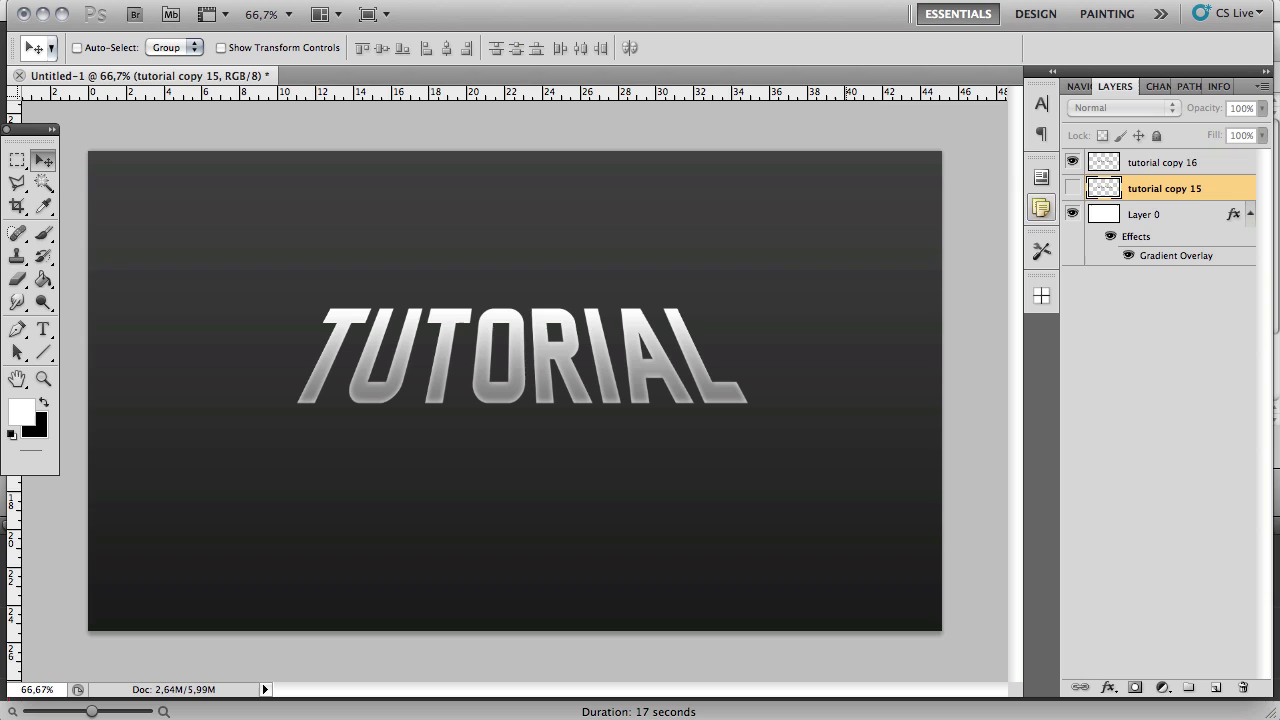
{"action": "left_click", "coordinate": [1072, 189]}
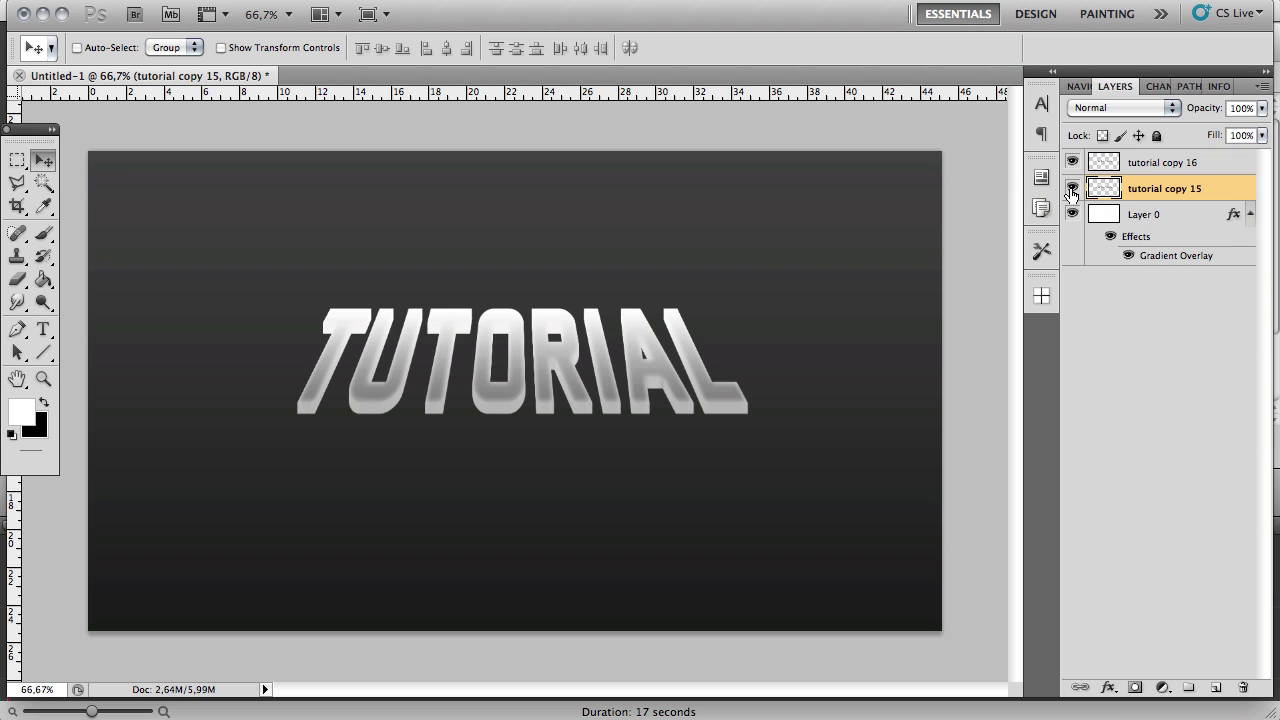
Add a reversed, Reflected Gradient Overlay at 0° angle to the tutorial copy 15 layer.
{"action": "double_click", "coordinate": [1216, 191]}
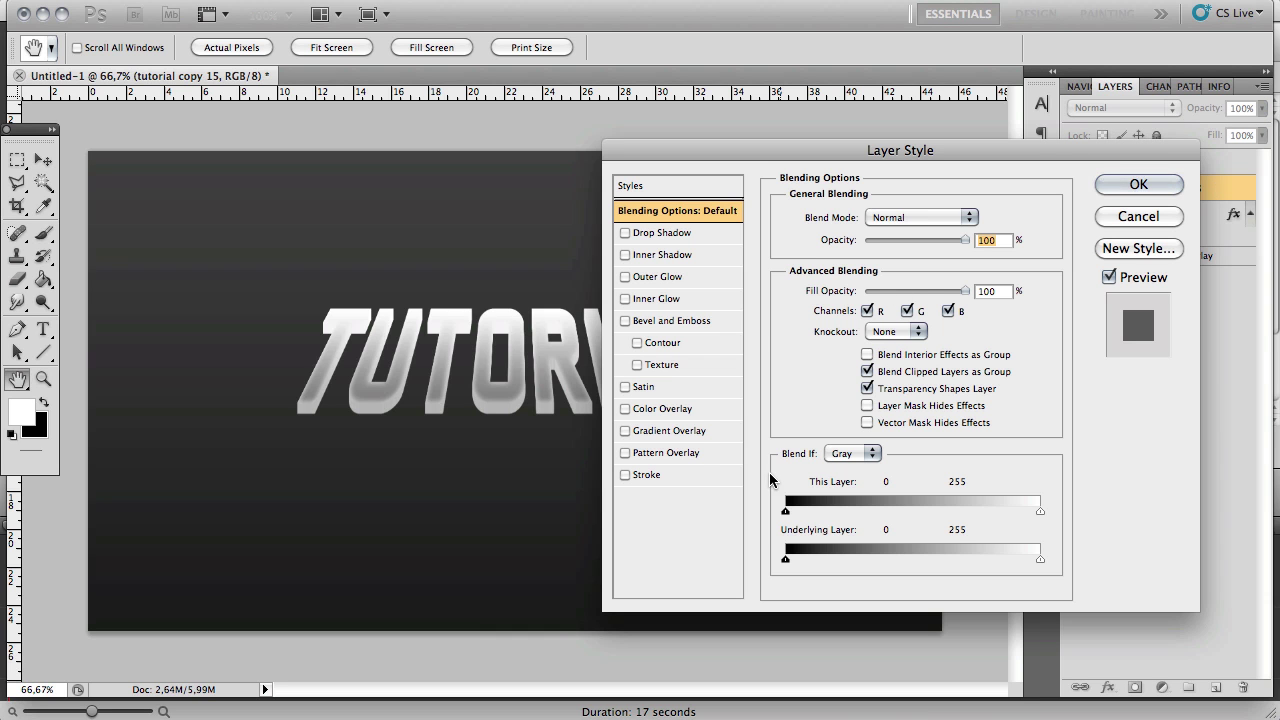
{"action": "left_click", "coordinate": [672, 431]}
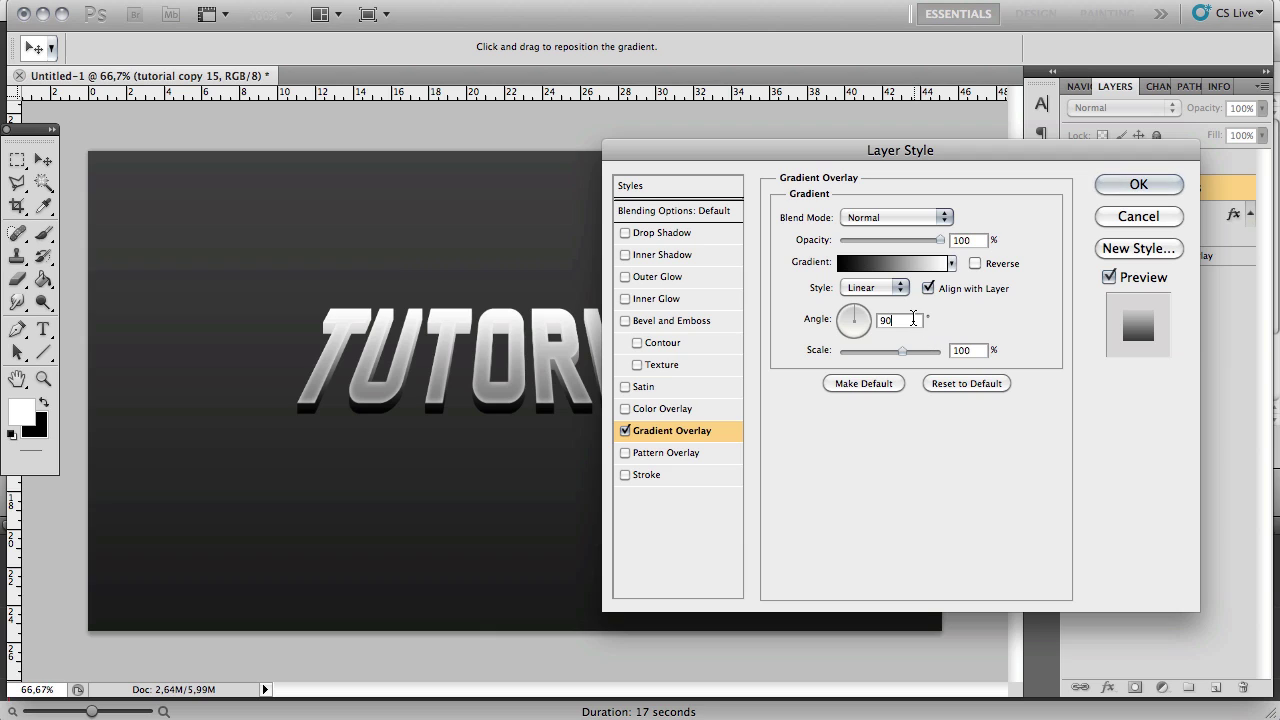
{"action": "left_click", "coordinate": [800, 318]}
{"action": "type", "text": "0"}
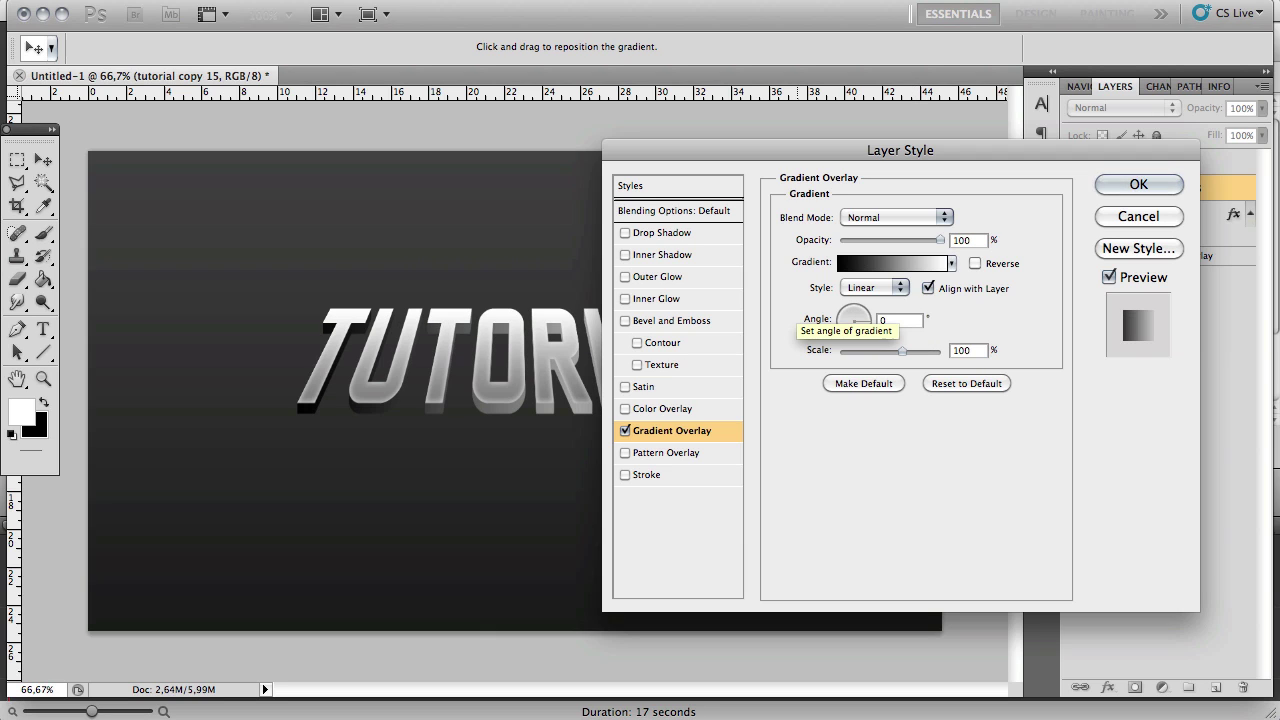
{"action": "left_click", "coordinate": [975, 264]}
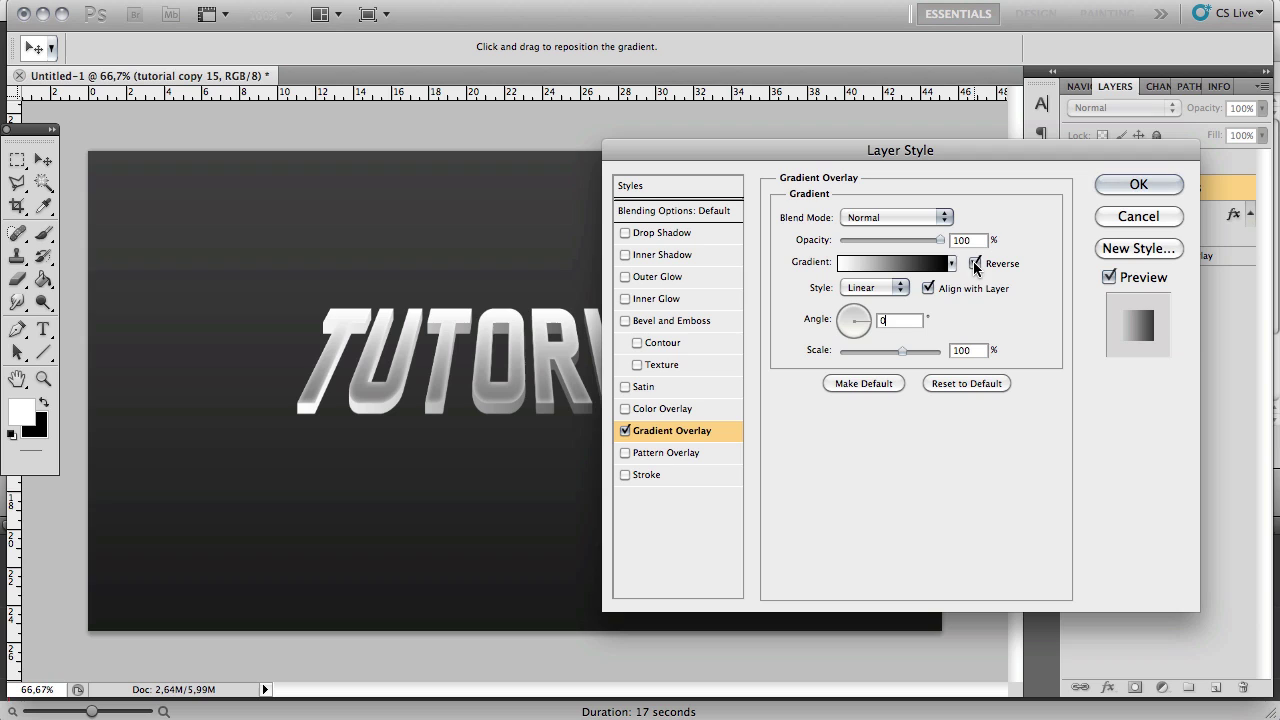
{"action": "left_click", "coordinate": [884, 290]}
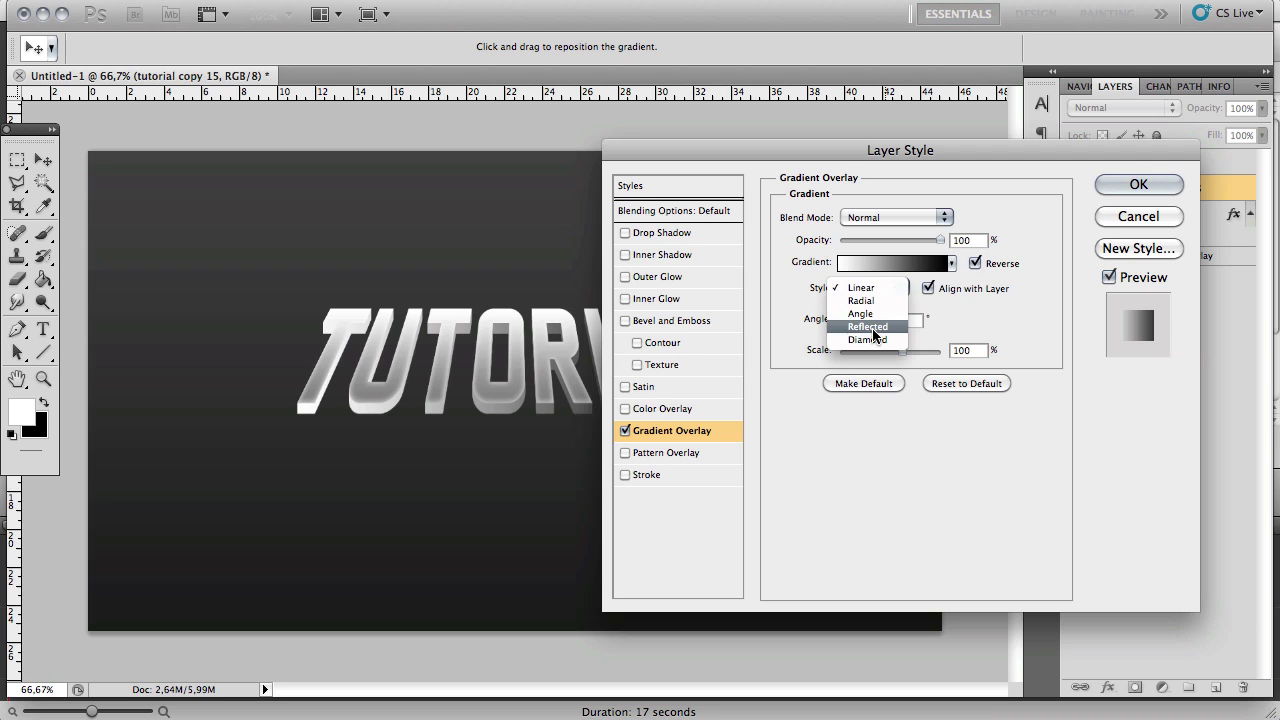
{"action": "left_click", "coordinate": [867, 326]}
{"action": "key", "text": "Tab"}
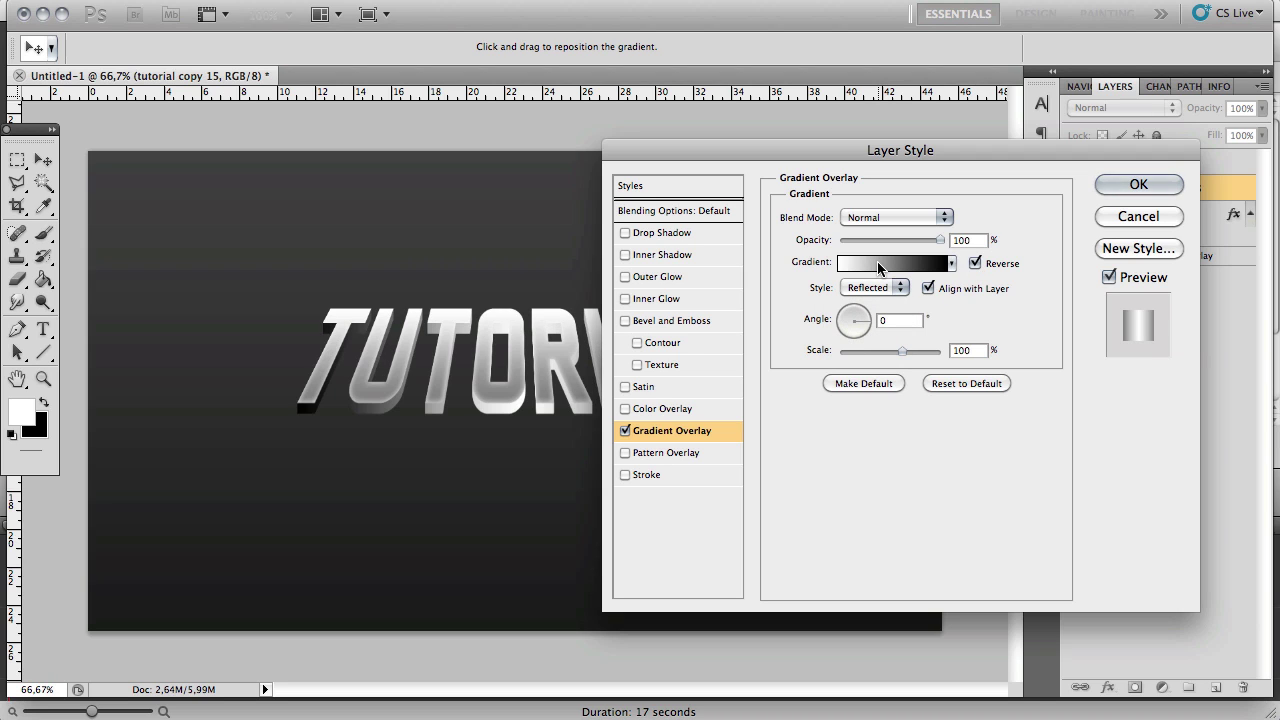
Change the gradient's white stop to dark grey #2c2c2c and apply the edited gradient.
{"action": "left_click", "coordinate": [893, 263]}
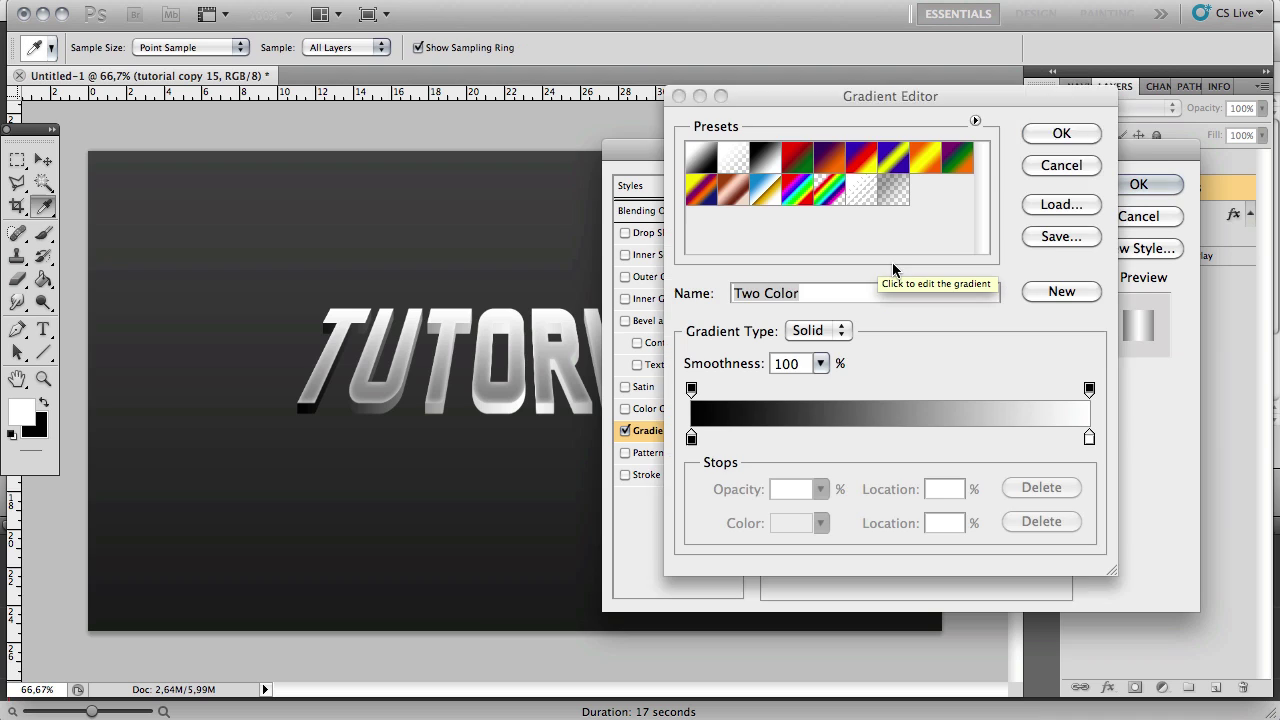
{"action": "left_click", "coordinate": [1089, 438]}
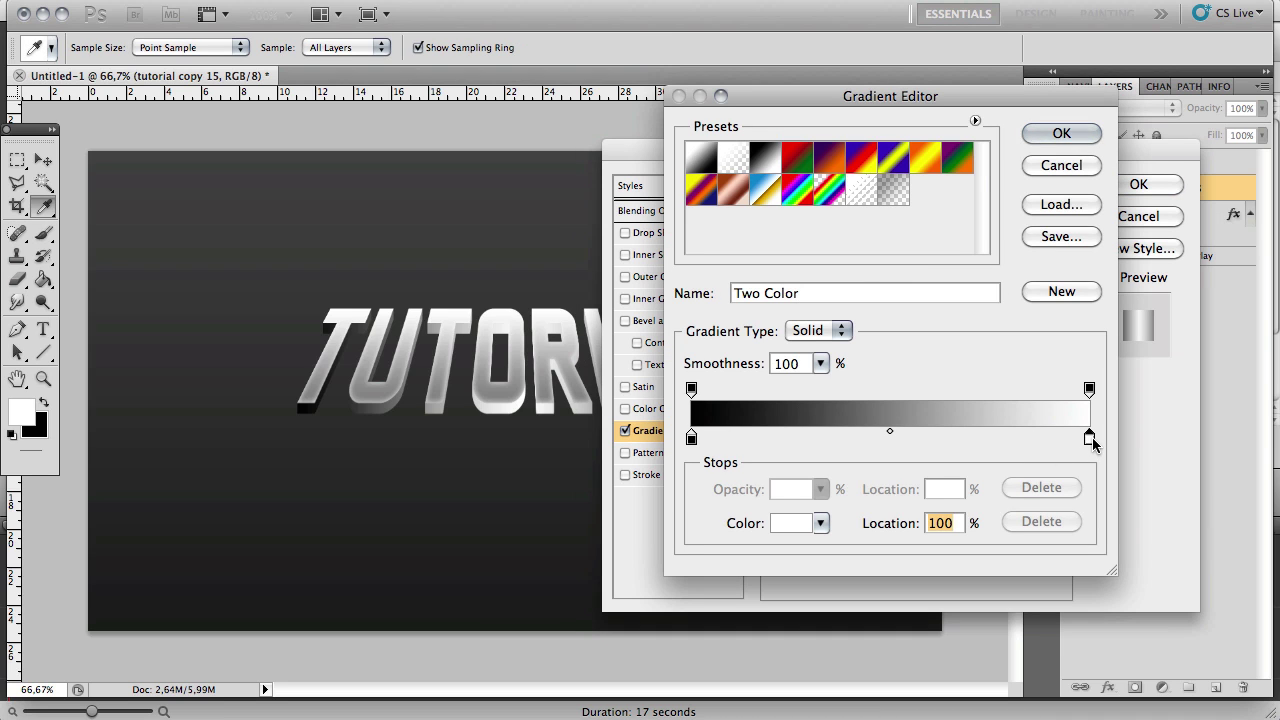
{"action": "left_click", "coordinate": [785, 520]}
{"action": "left_click_drag", "start_coordinate": [634, 286], "coordinate": [561, 264]}
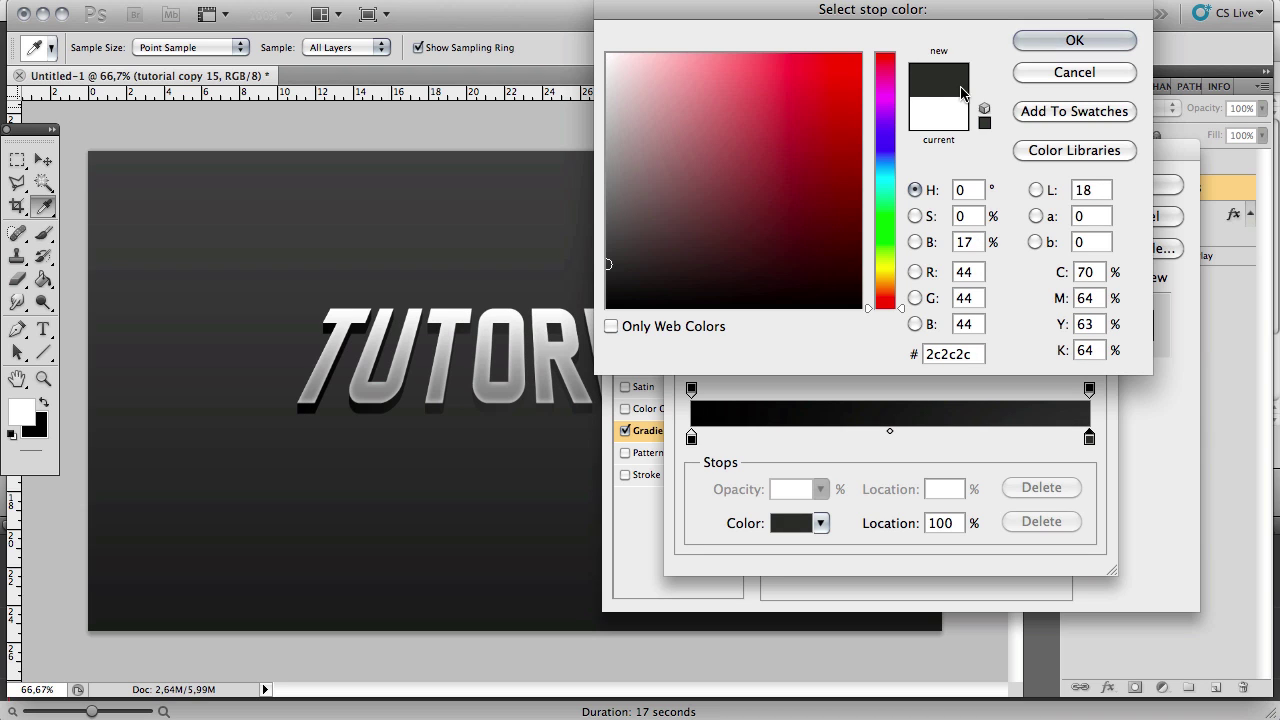
{"action": "left_click", "coordinate": [1070, 38]}
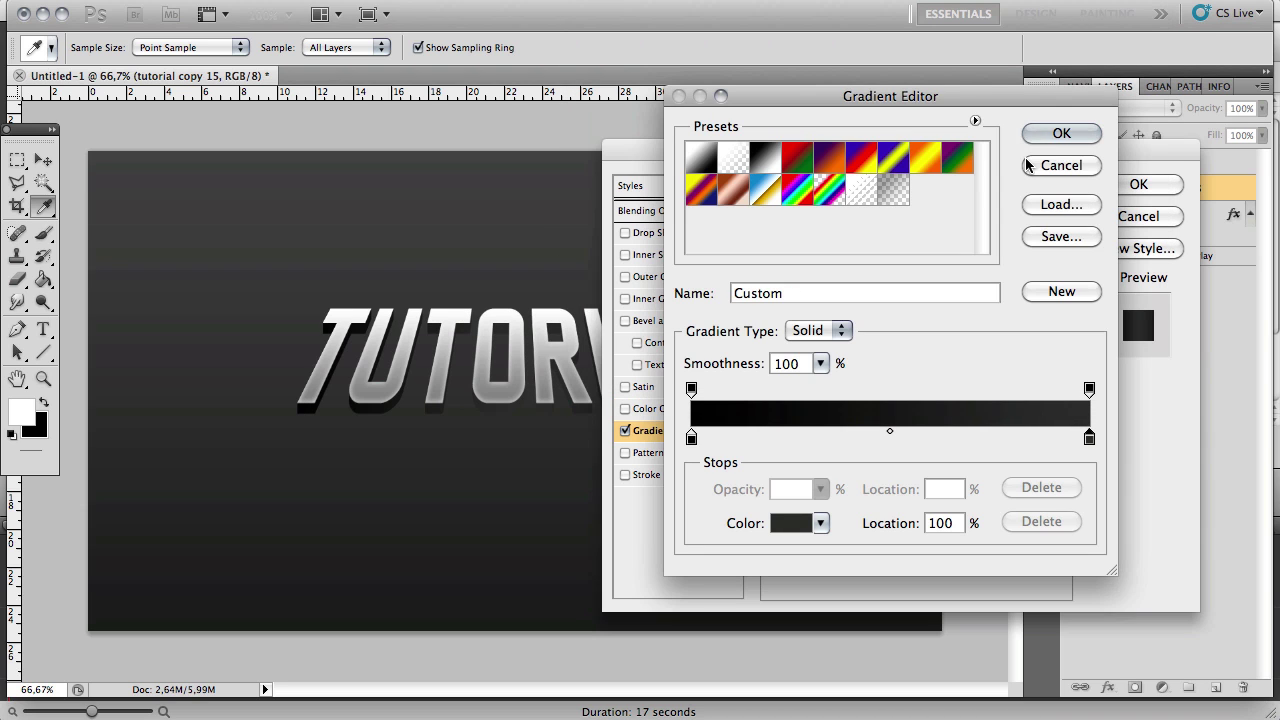
{"action": "left_click", "coordinate": [1058, 139]}
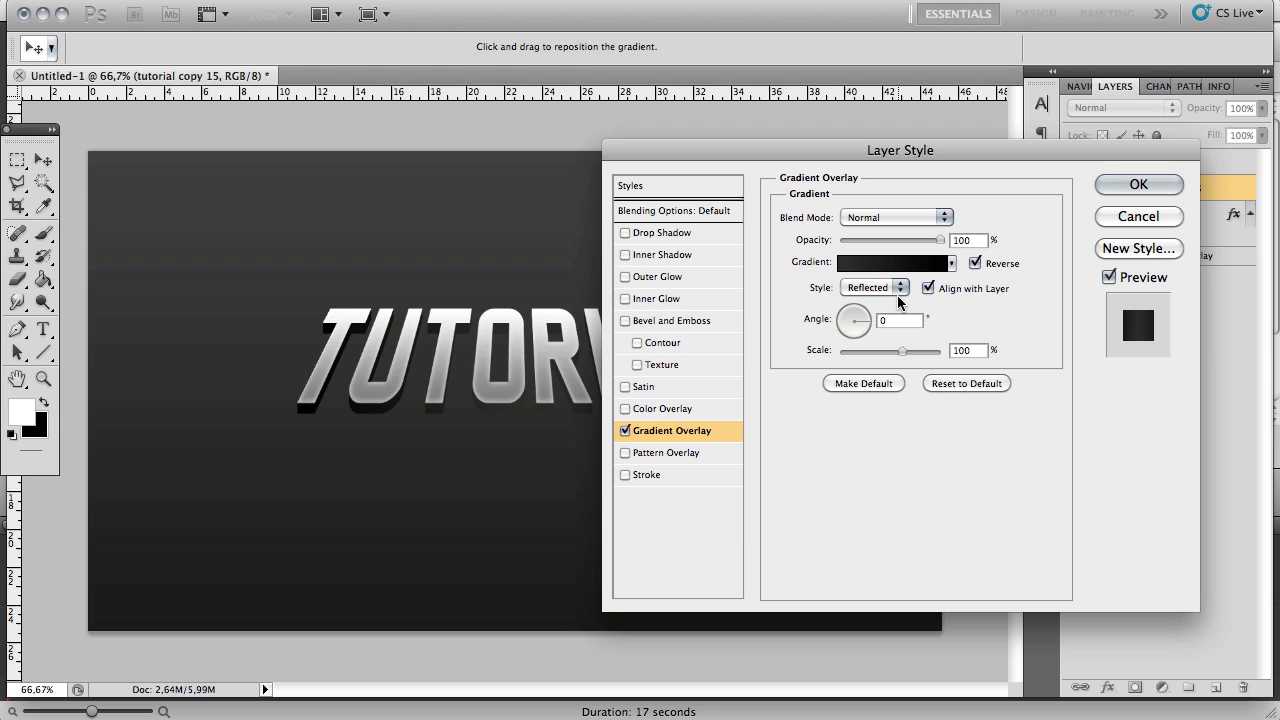
Reduce the extrusion's Gradient Overlay opacity from 100% to 94%.
{"action": "left_click_drag", "start_coordinate": [940, 240], "coordinate": [934, 241]}
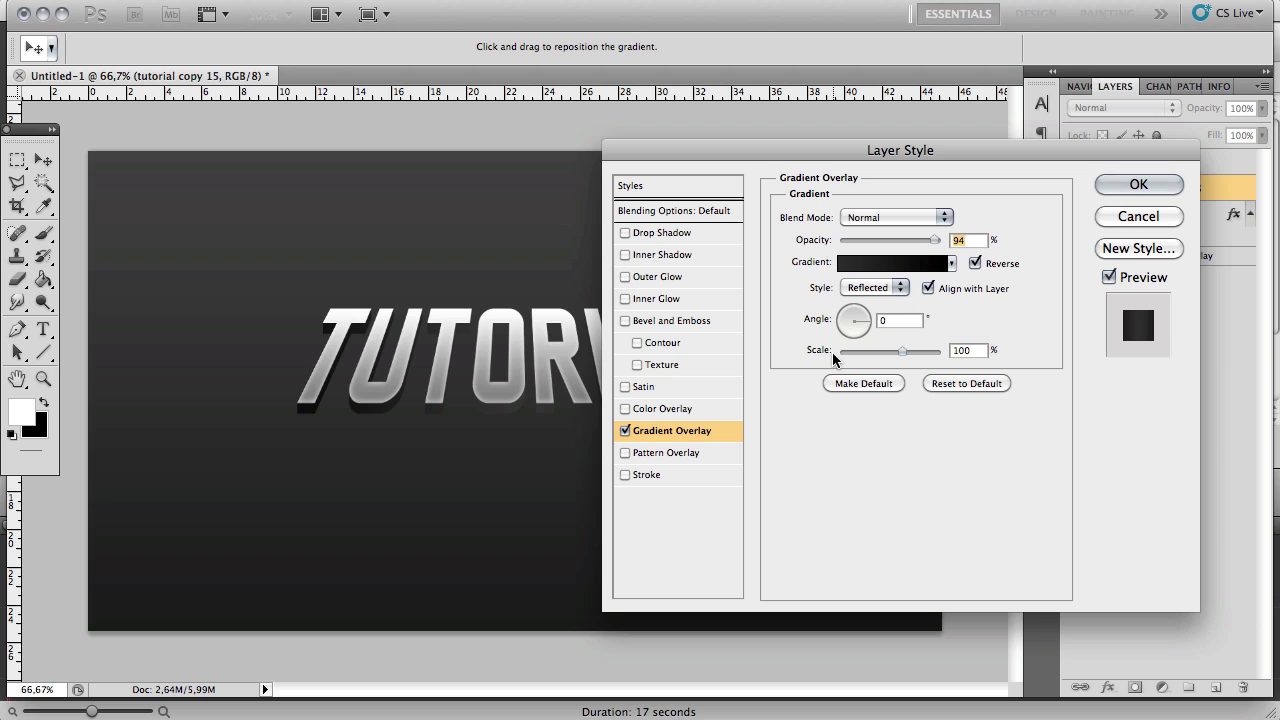
Give the extrusion layer a Multiply drop shadow with 0 px distance, 35 px size and 92% opacity.
{"action": "left_click", "coordinate": [667, 234]}
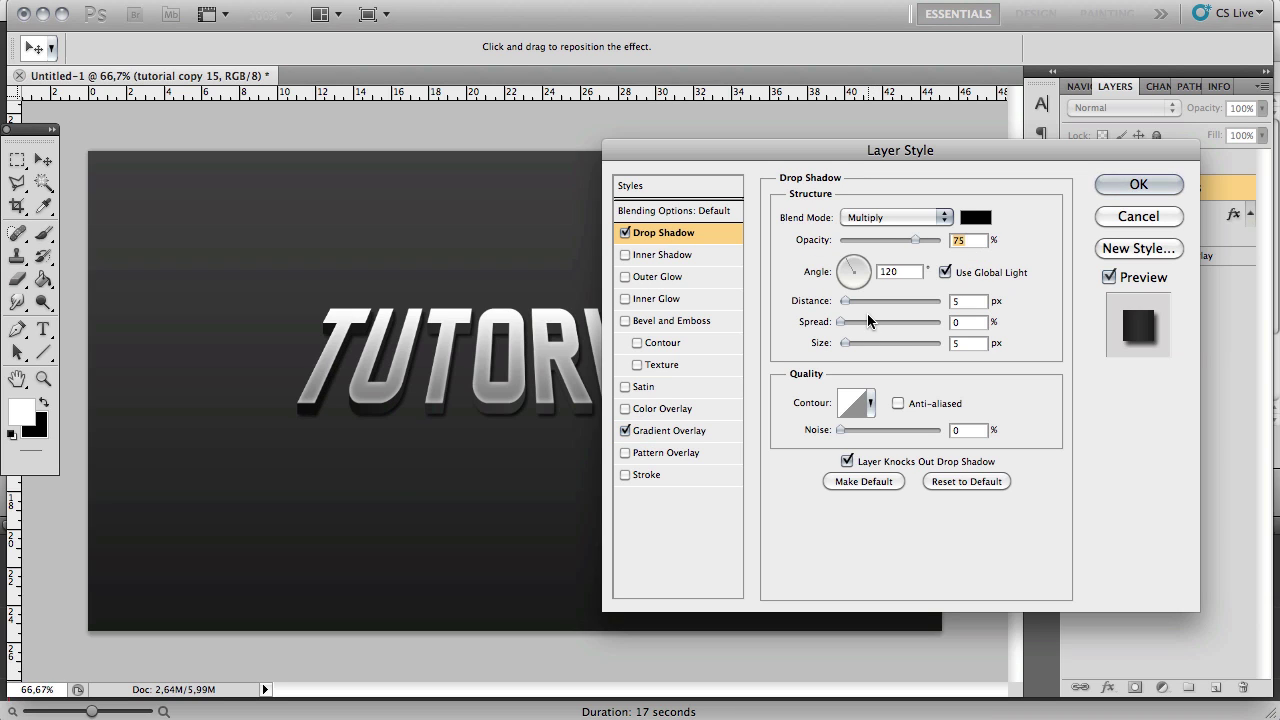
{"action": "left_click_drag", "start_coordinate": [854, 293], "coordinate": [805, 301]}
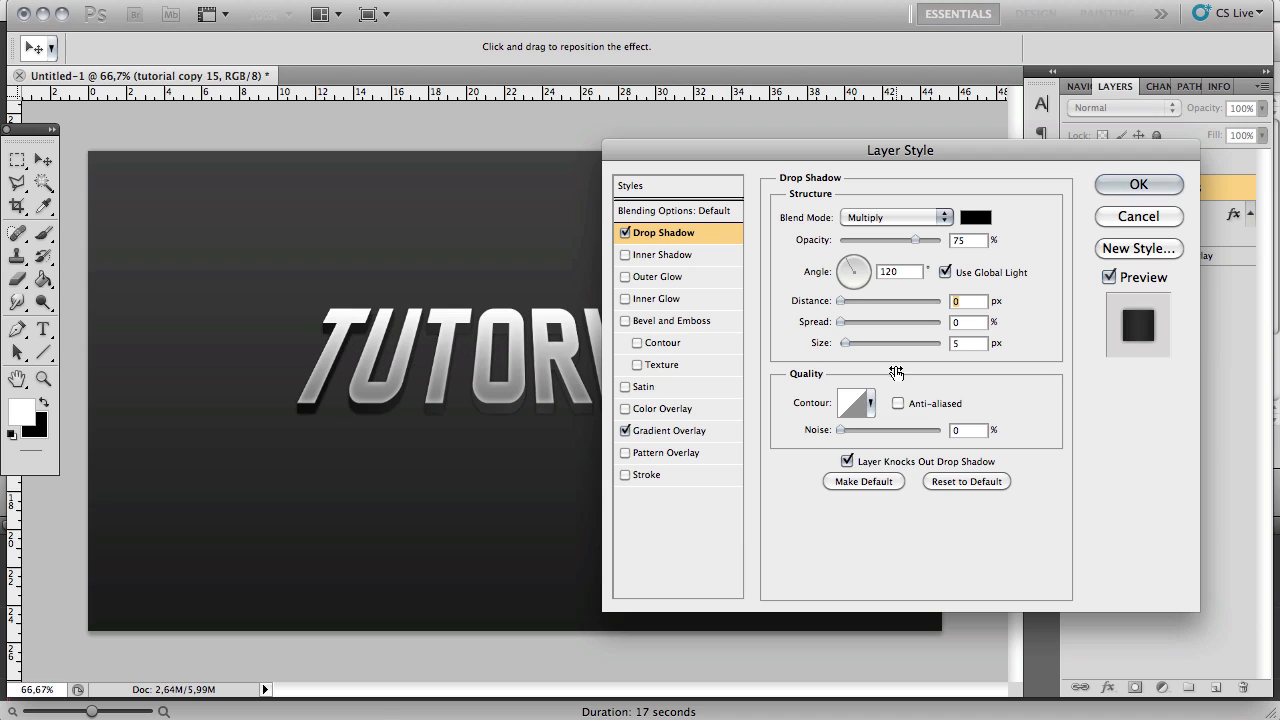
{"action": "left_click_drag", "start_coordinate": [852, 349], "coordinate": [860, 339]}
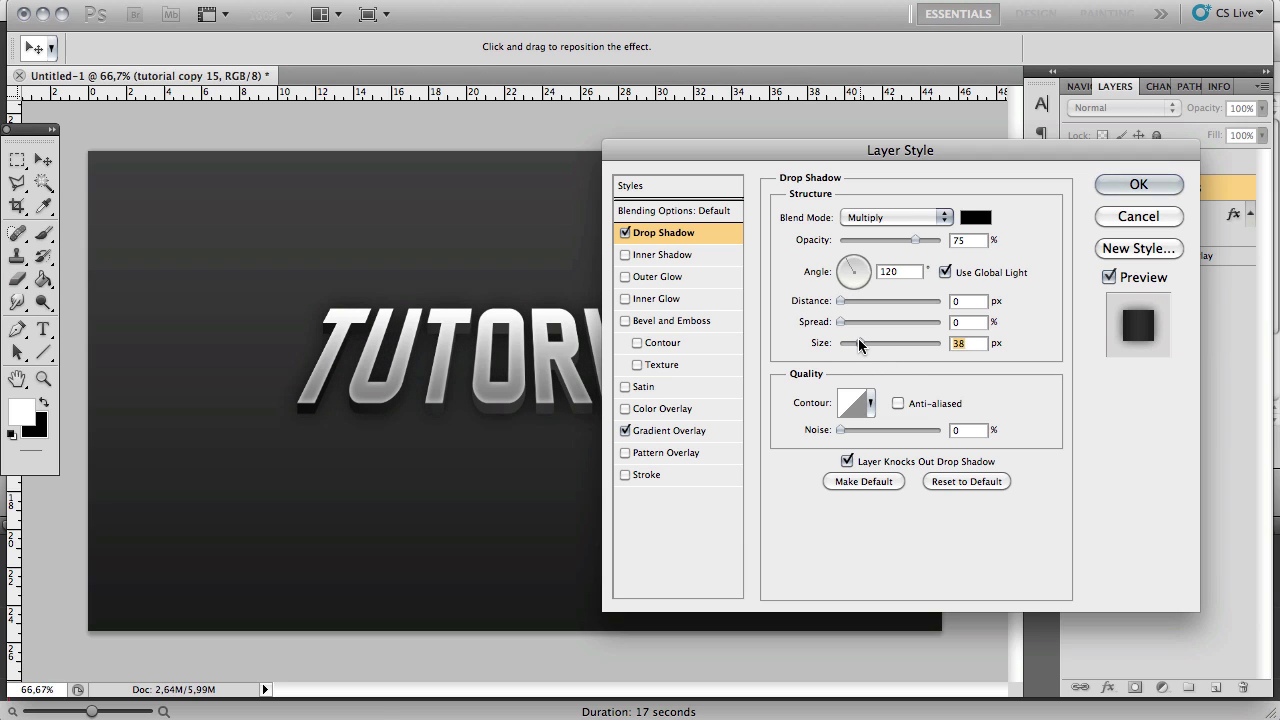
{"action": "left_click_drag", "start_coordinate": [858, 343], "coordinate": [856, 343]}
{"action": "left_click", "coordinate": [920, 241]}
{"action": "left_click_drag", "start_coordinate": [920, 241], "coordinate": [932, 241]}
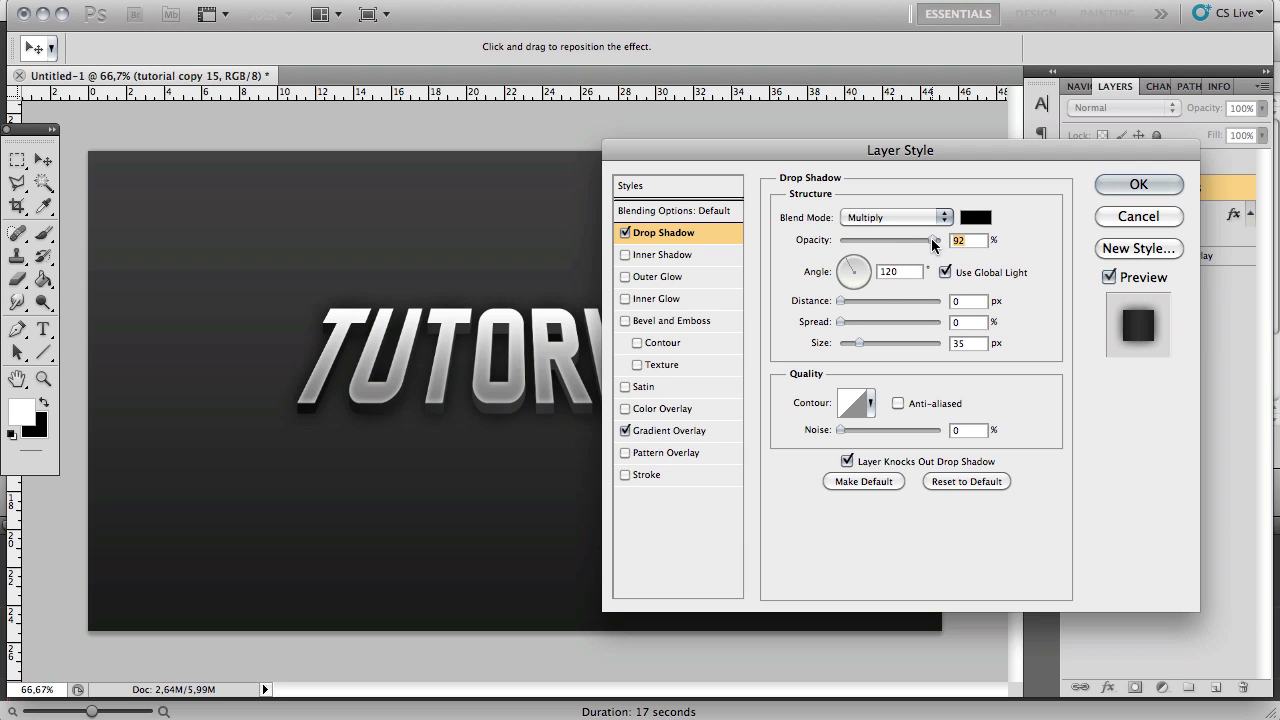
{"action": "left_click", "coordinate": [1138, 185]}
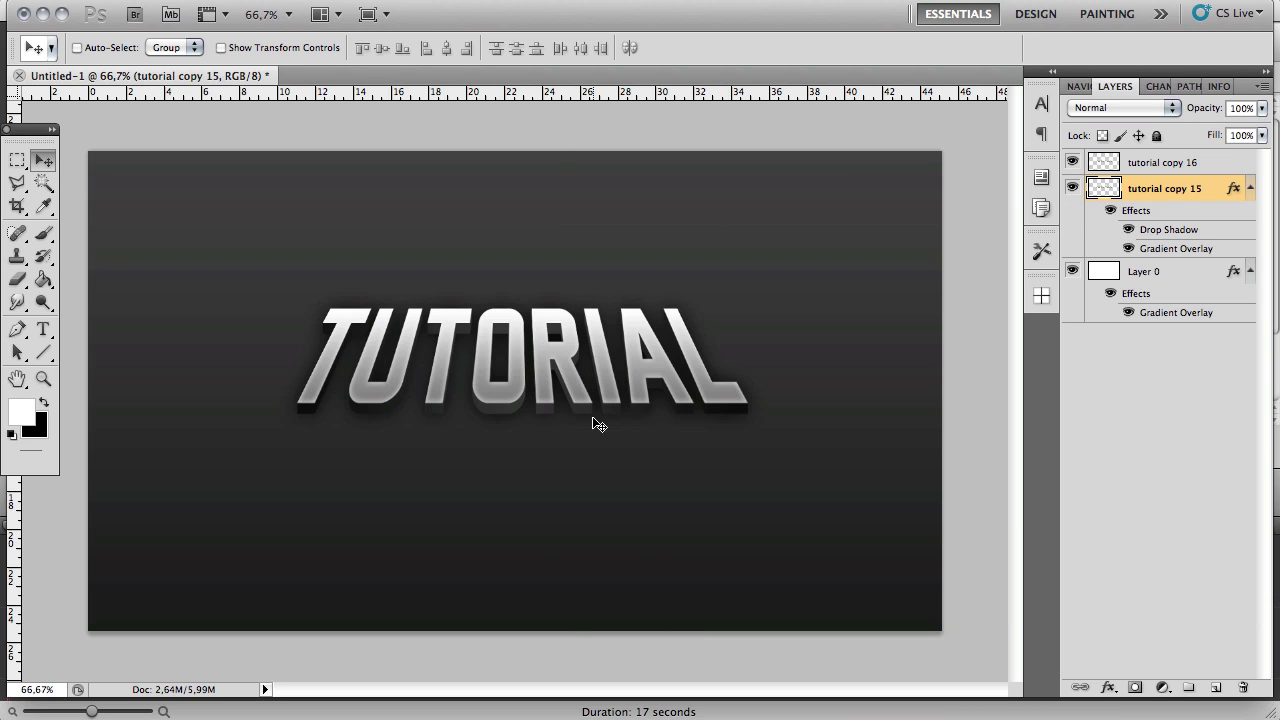